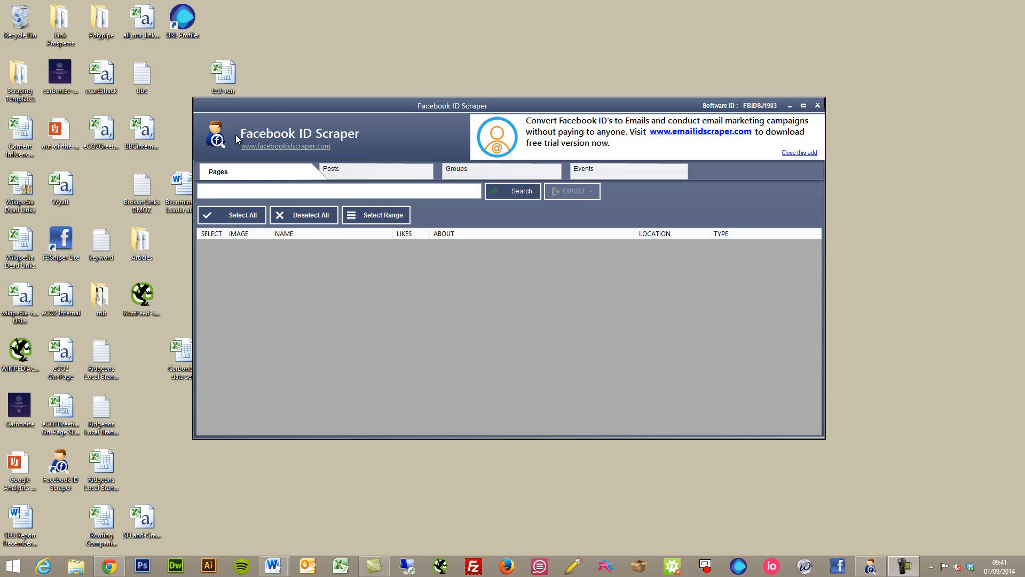
{"action": "left_click", "coordinate": [311, 149]}
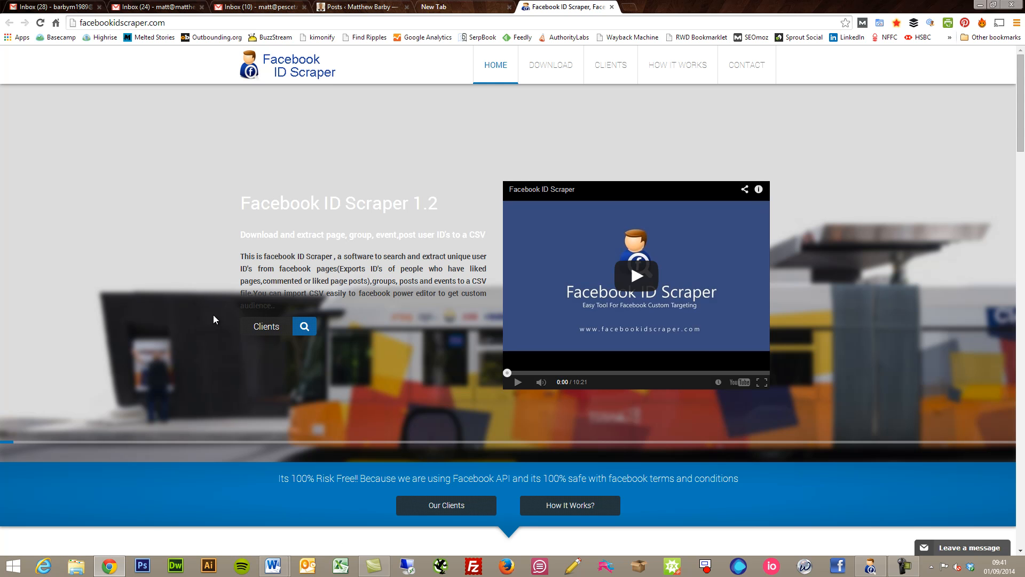
- Look over the facebookidscraper.com homepage, then minimize Chrome to return to the scraper
{"action": "scroll", "coordinate": [184, 381], "scroll_direction": "down", "scroll_amount": 15}
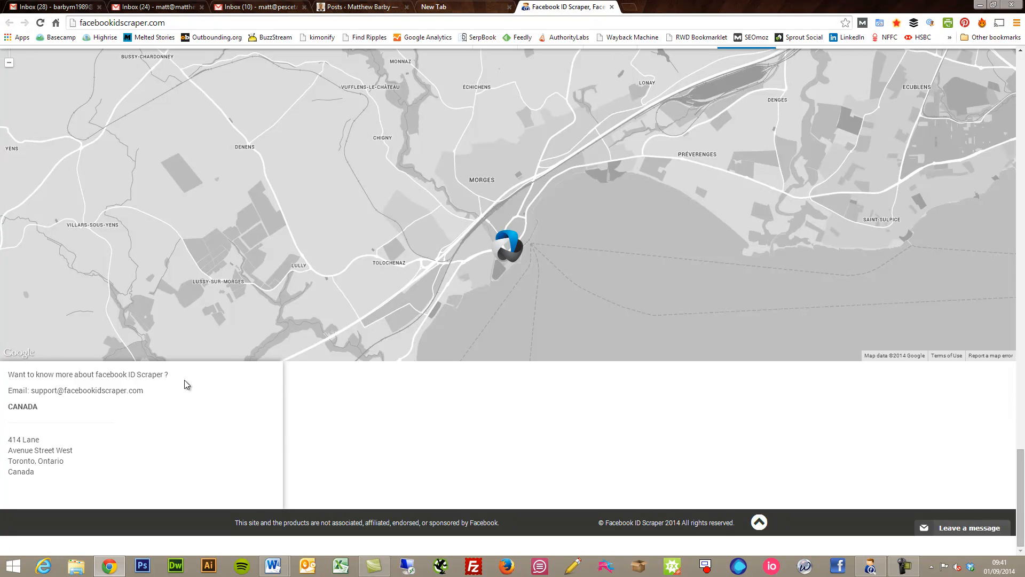
{"action": "scroll", "coordinate": [185, 380], "scroll_direction": "up", "scroll_amount": 15}
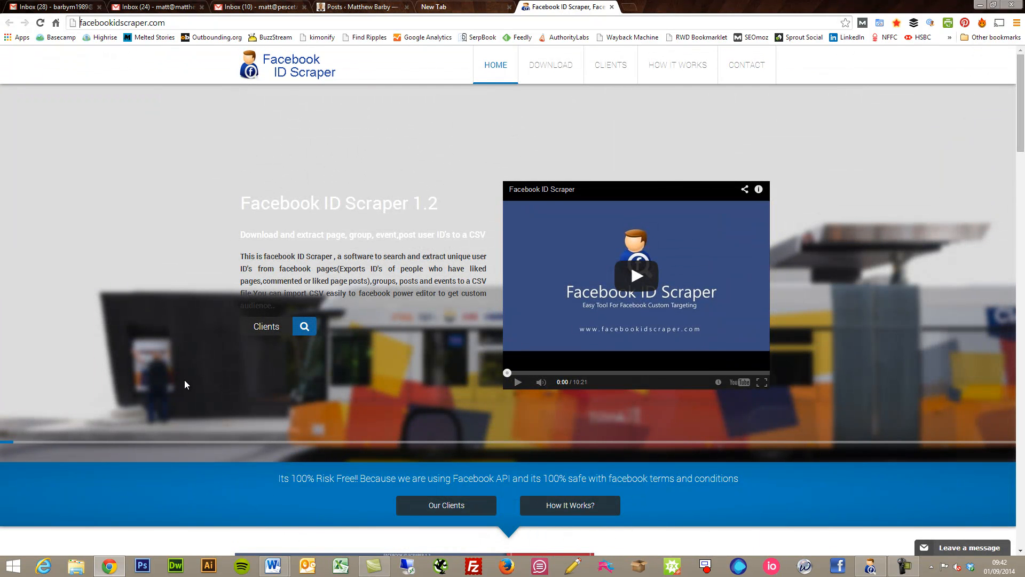
{"action": "left_click", "coordinate": [980, 5]}
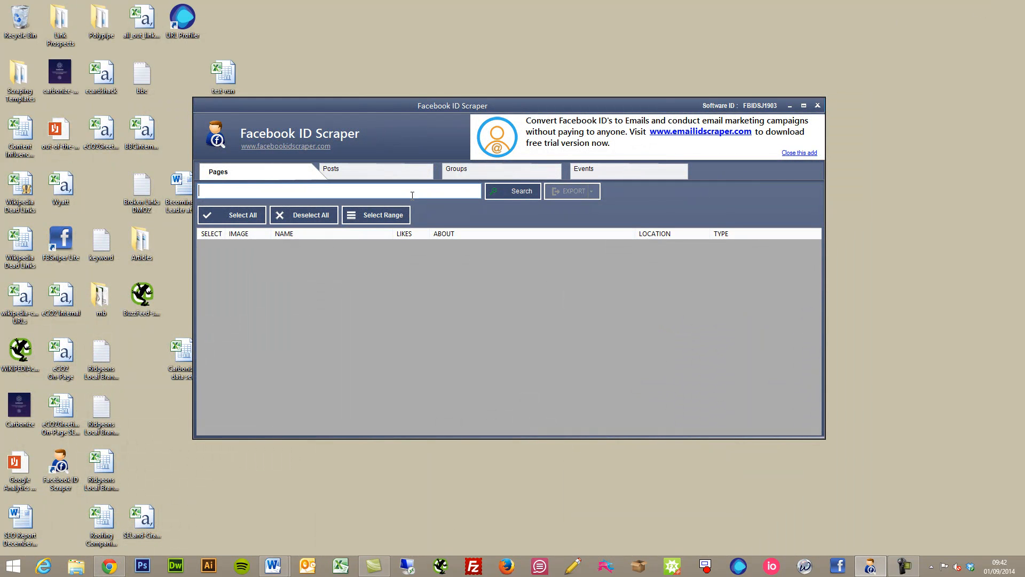
- Search Pages for 'pescetarian kitchen', finding the Pescetarian Kitchen page with 4292 likes
{"action": "type", "text": "pescetarian kitchen"}
{"action": "key", "text": "Return"}
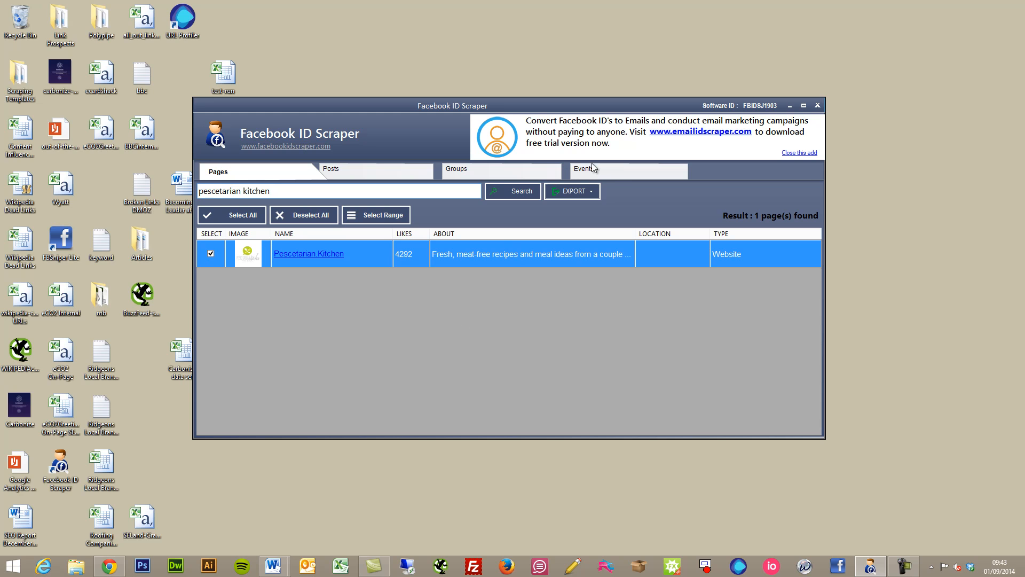
{"action": "left_click", "coordinate": [593, 191]}
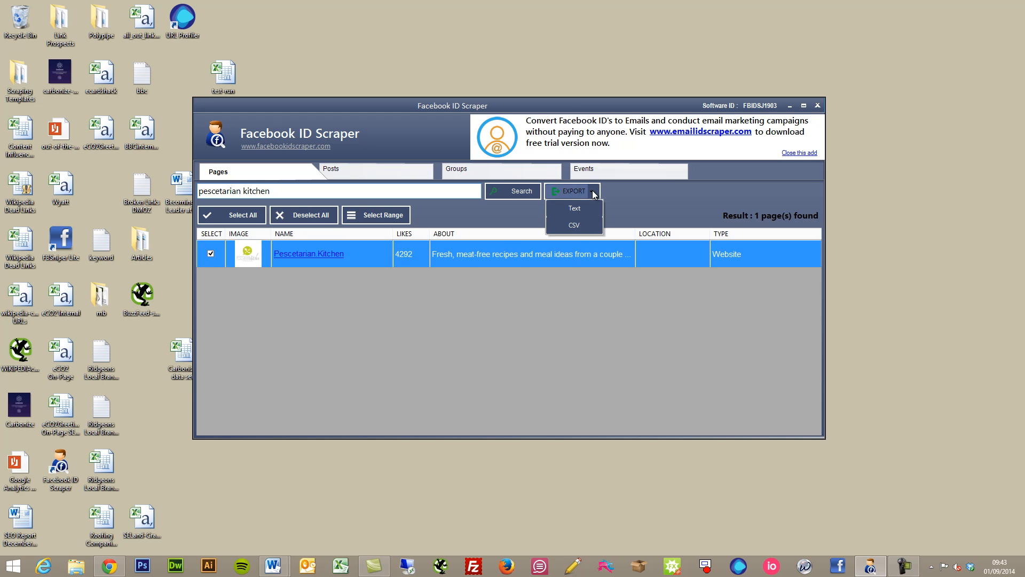
- Export Pescetarian Kitchen's user IDs as CSV, stopping at 967 unique IDs in All_IDs_1.csv
{"action": "left_click", "coordinate": [577, 224]}
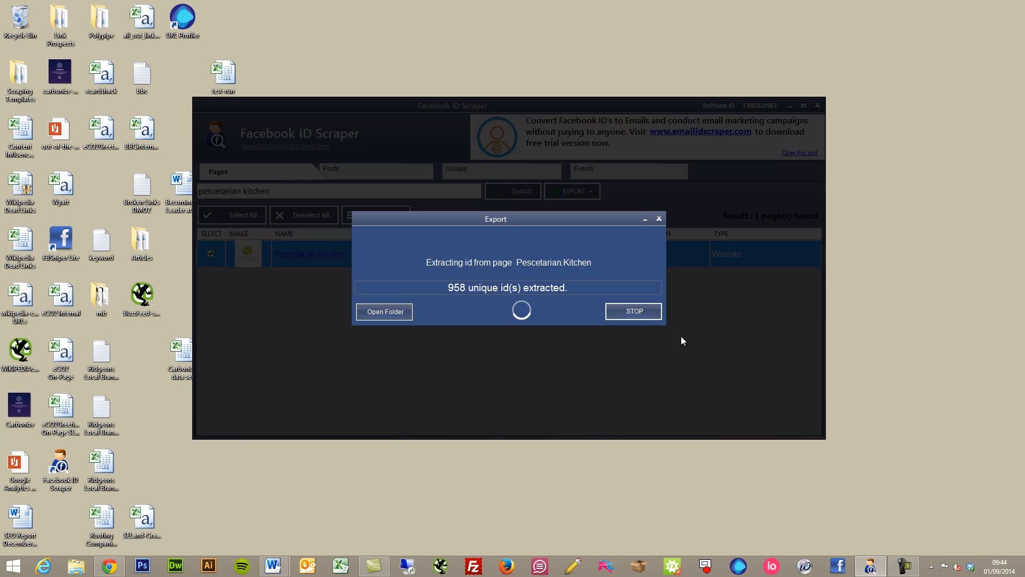
{"action": "left_click", "coordinate": [652, 315]}
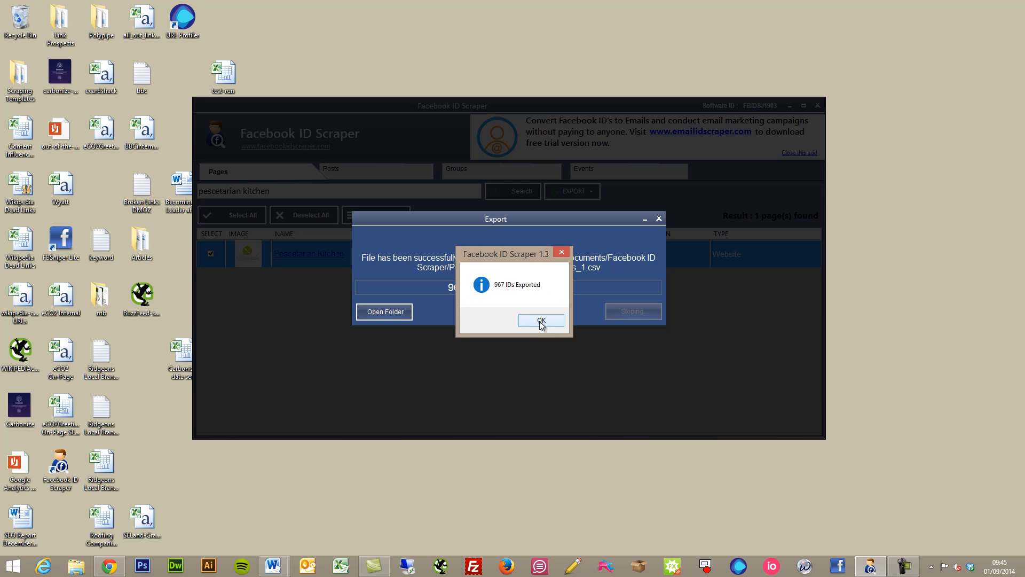
{"action": "left_click", "coordinate": [541, 321]}
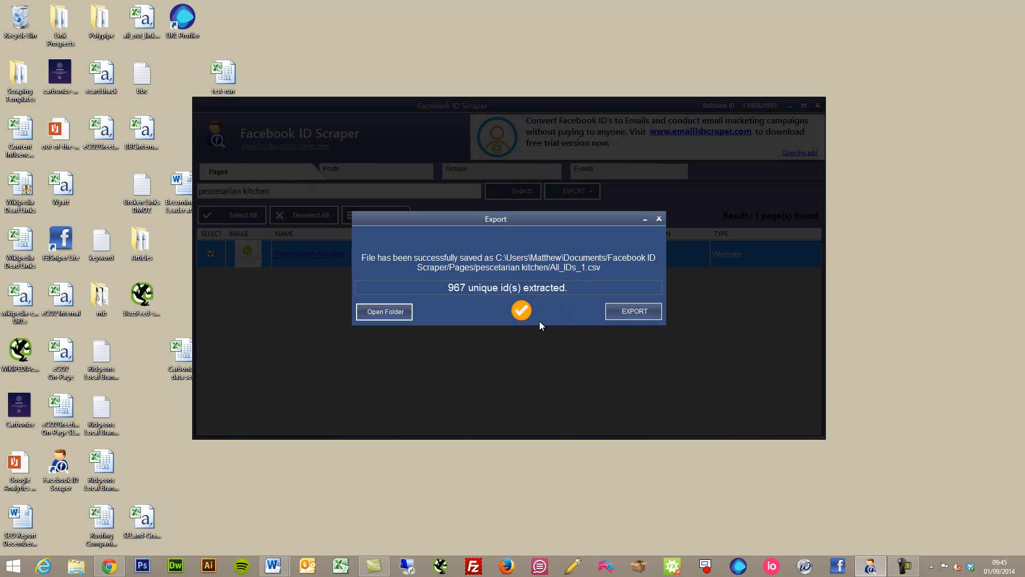
- Open All_IDs_1.csv from the pescetarian kitchen folder in Excel
{"action": "left_click", "coordinate": [408, 313]}
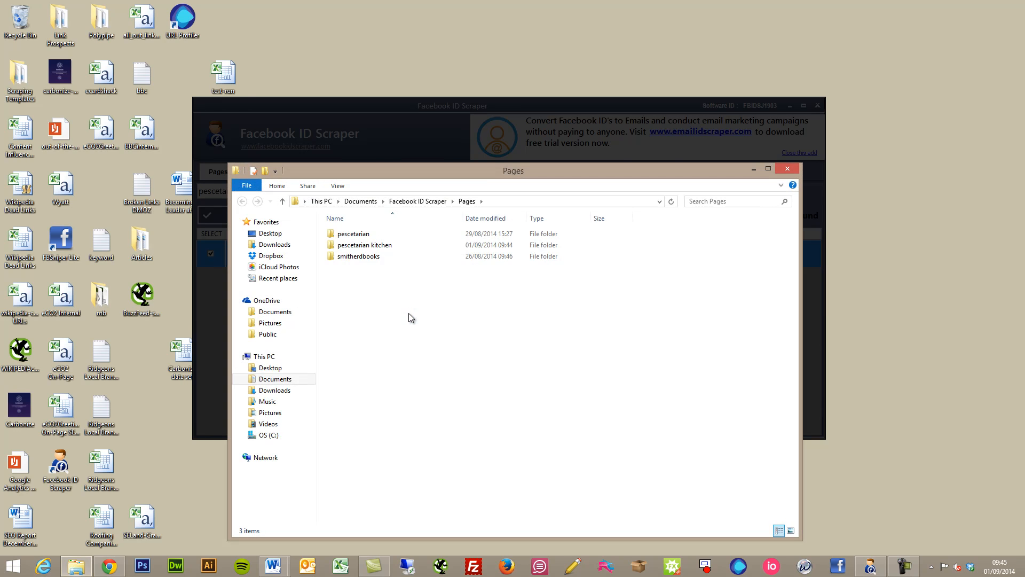
{"action": "double_click", "coordinate": [393, 244]}
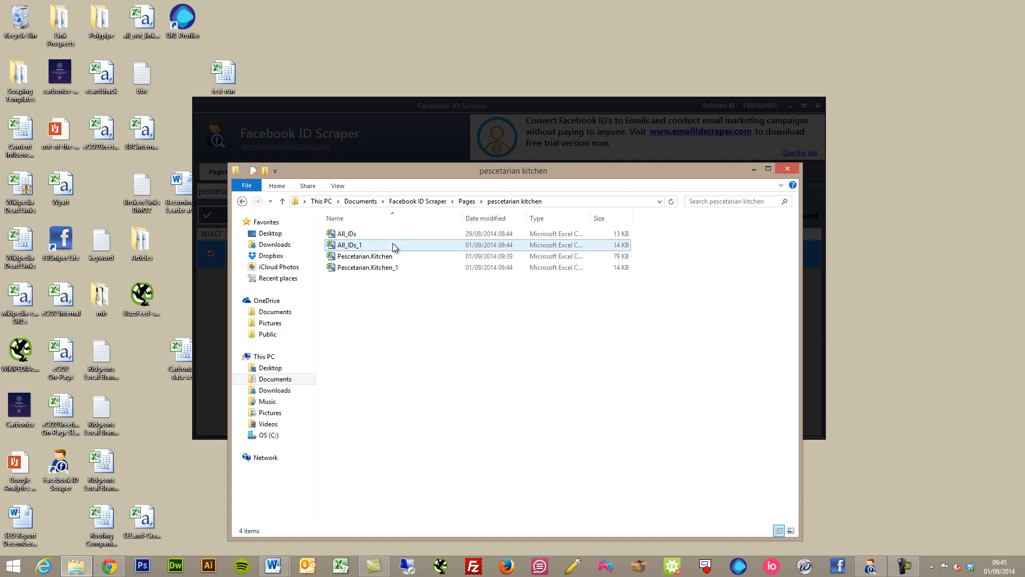
{"action": "double_click", "coordinate": [392, 244]}
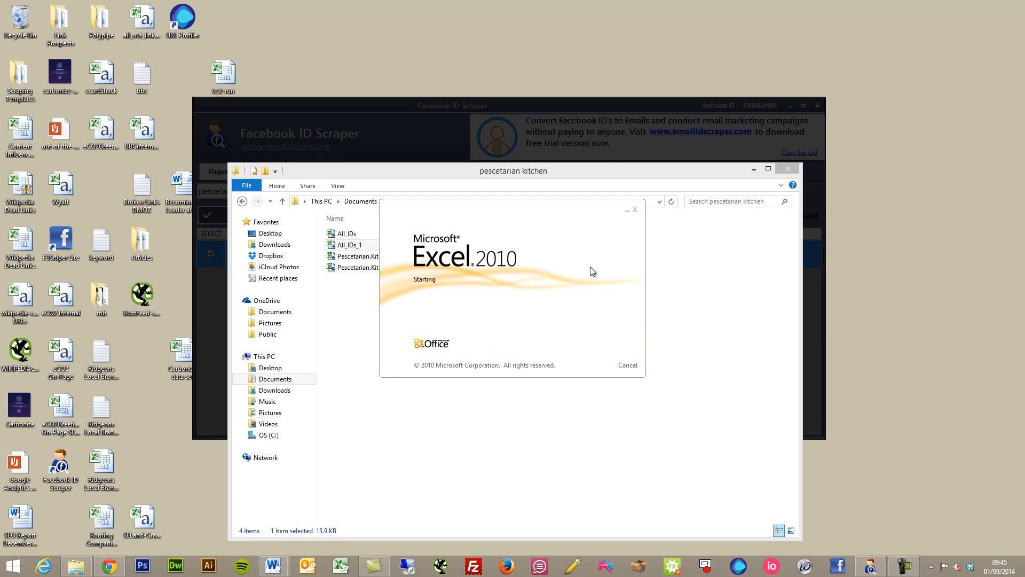
{"action": "left_click", "coordinate": [574, 520]}
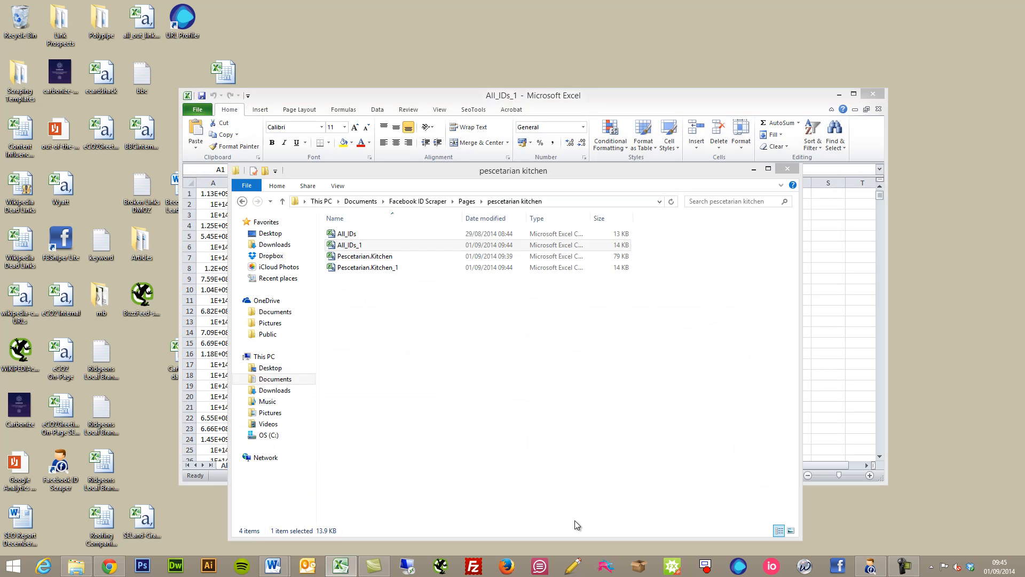
- Maximize Excel and format column A as Number with zero decimal places
{"action": "left_click", "coordinate": [753, 169]}
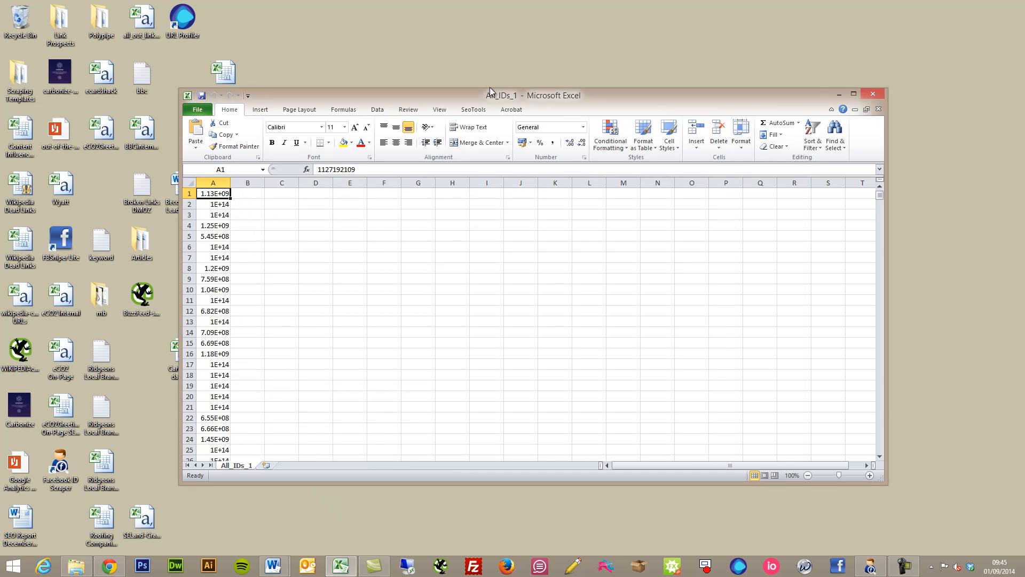
{"action": "left_click_drag", "start_coordinate": [489, 87], "coordinate": [484, 0]}
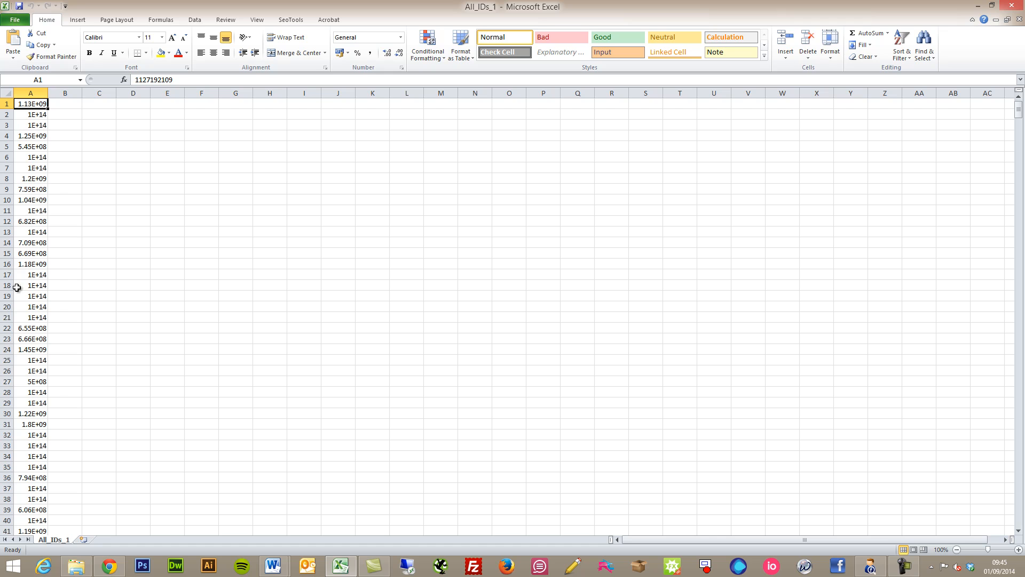
{"action": "left_click", "coordinate": [38, 89]}
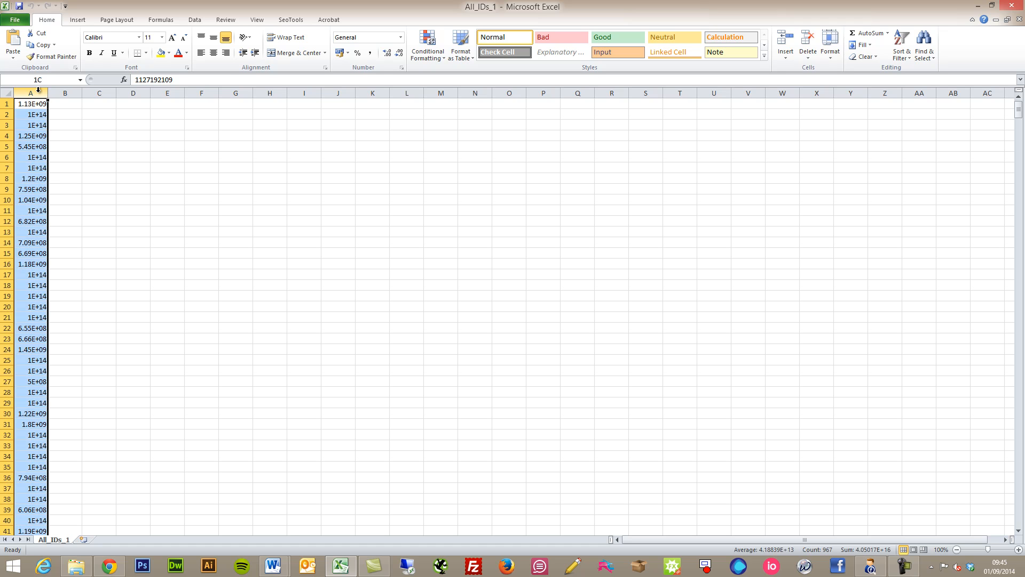
{"action": "left_click", "coordinate": [401, 39]}
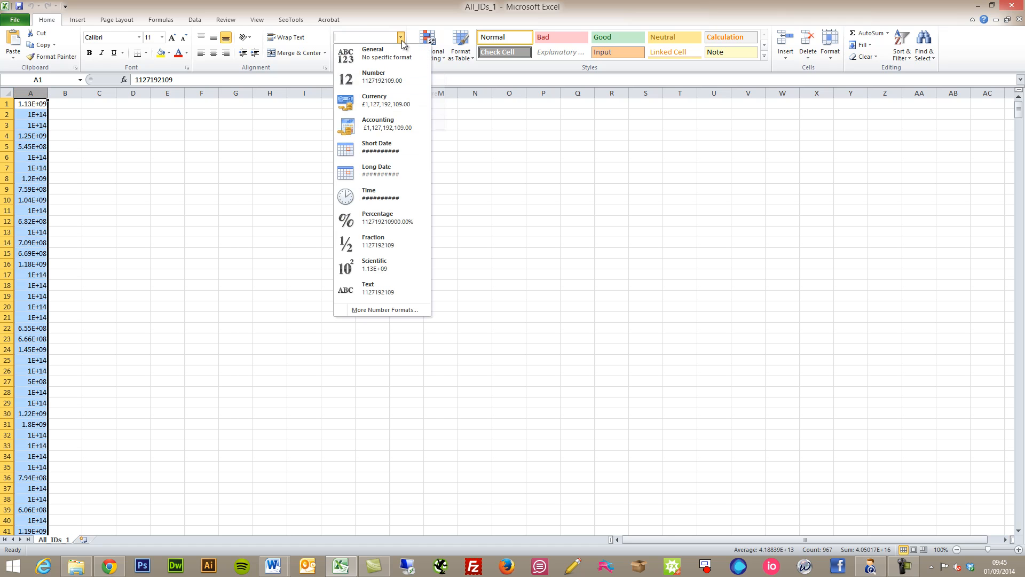
{"action": "left_click", "coordinate": [406, 80]}
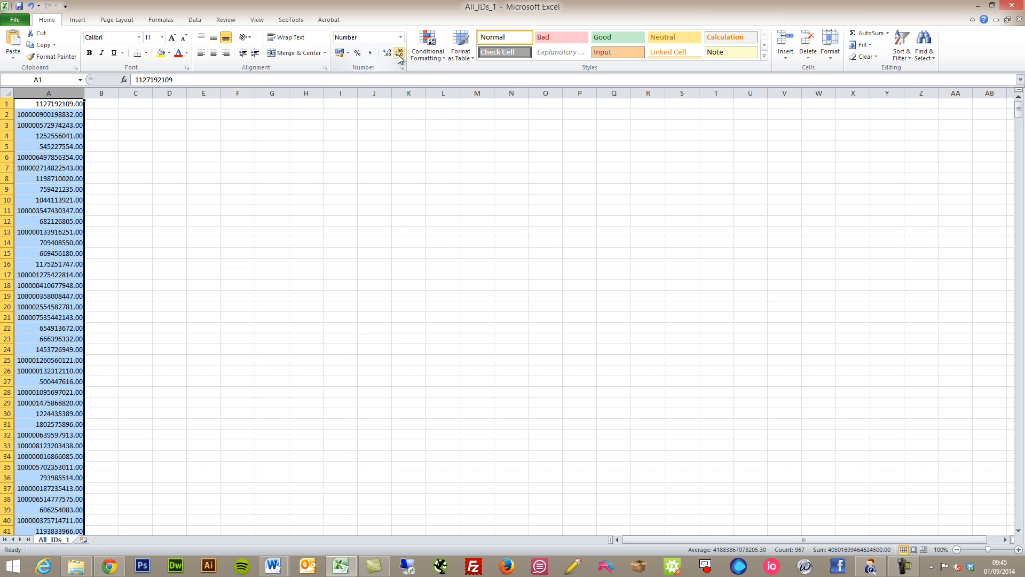
{"action": "left_click", "coordinate": [399, 55]}
{"action": "left_click", "coordinate": [399, 55]}
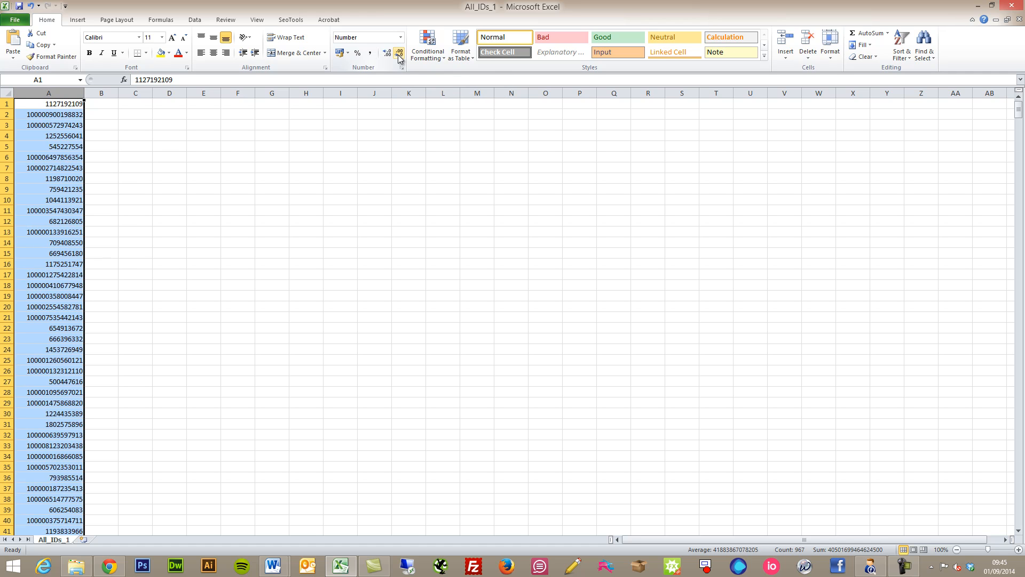
{"action": "left_click", "coordinate": [94, 103]}
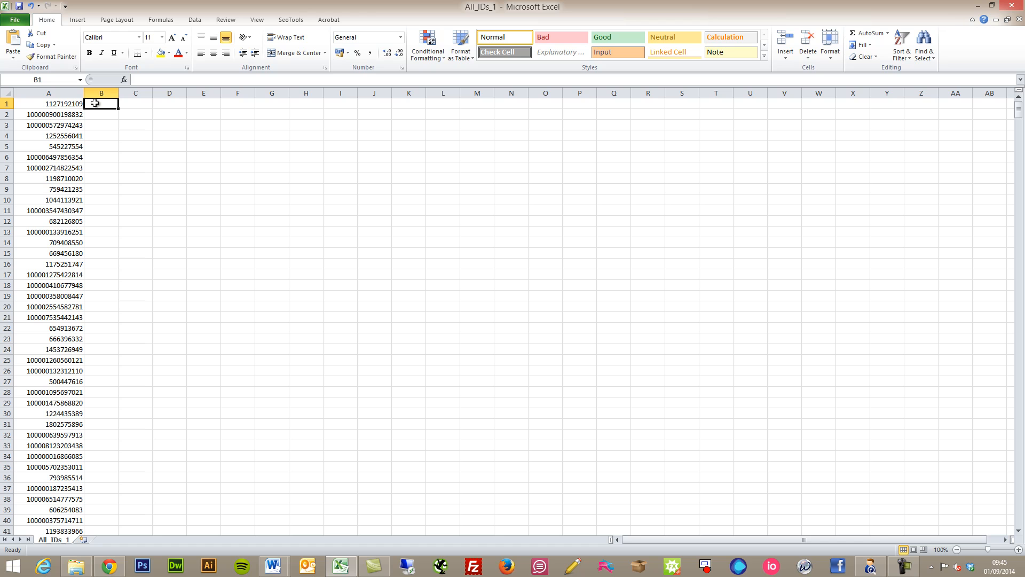
- Copy the first ID from cell A1 and switch to Chrome
{"action": "mouse_move", "coordinate": [1018, 109]}
{"action": "left_mouse_down"}
{"action": "mouse_move", "coordinate": [1015, 572]}
{"action": "mouse_move", "coordinate": [1015, 96]}
{"action": "left_mouse_up"}
{"action": "left_click", "coordinate": [69, 104]}
{"action": "left_click_drag", "start_coordinate": [186, 79], "coordinate": [128, 85]}
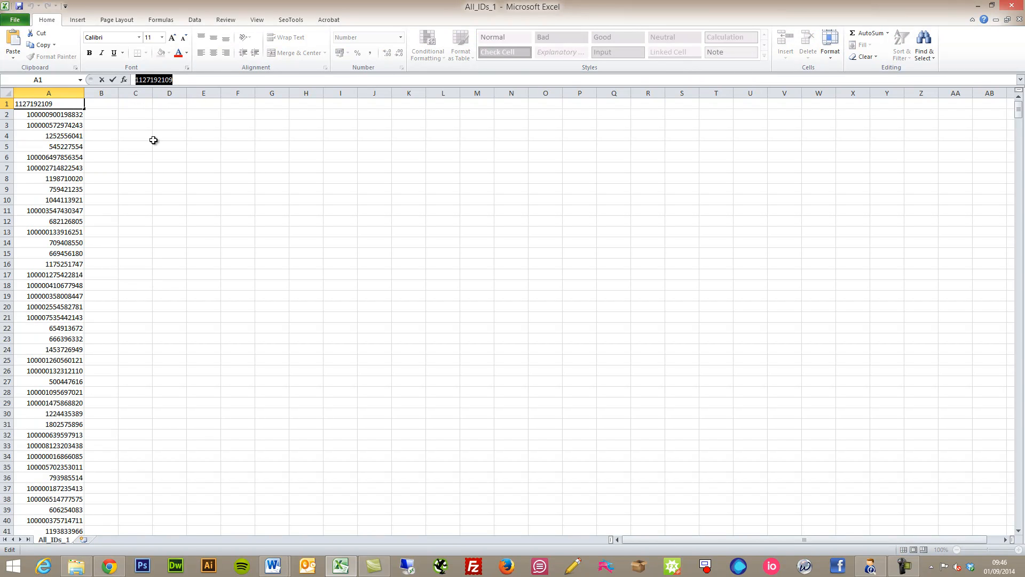
{"action": "right_click", "coordinate": [160, 81]}
{"action": "left_click", "coordinate": [187, 102]}
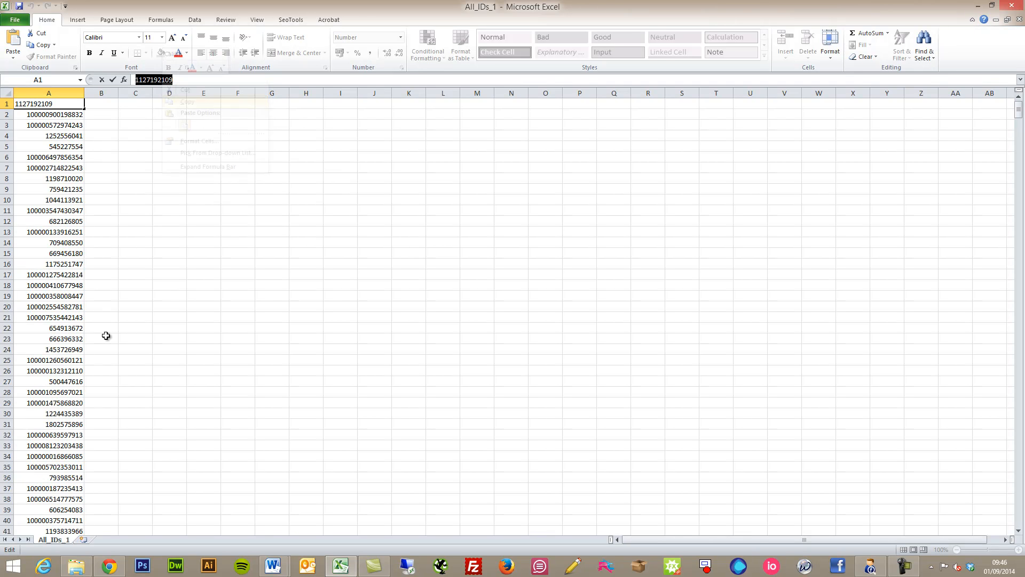
{"action": "left_click", "coordinate": [115, 571]}
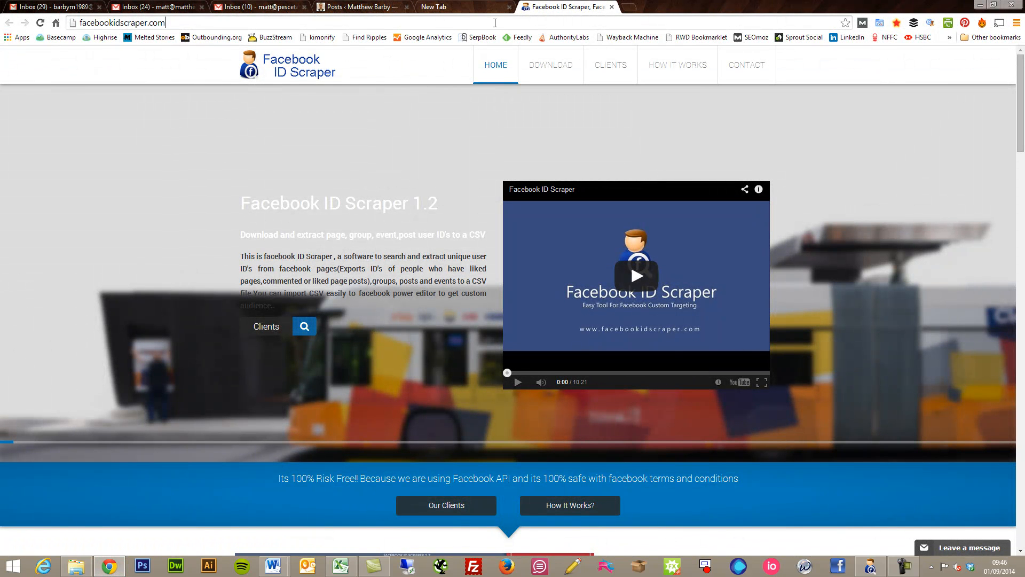
- Load facebook.com/ followed by the pasted first ID to open that user's profile
{"action": "left_click", "coordinate": [495, 23]}
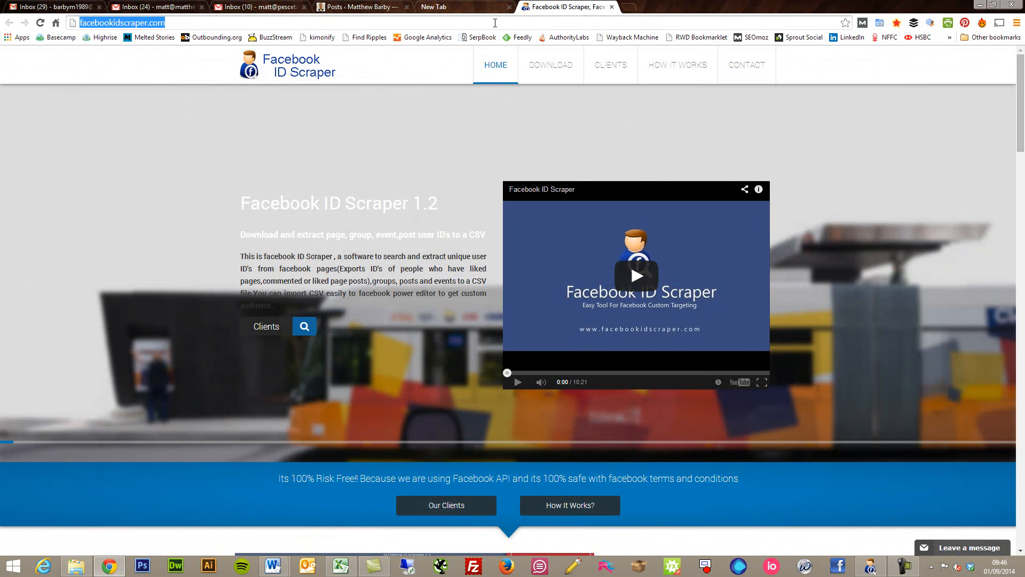
{"action": "type", "text": "facebook.com"}
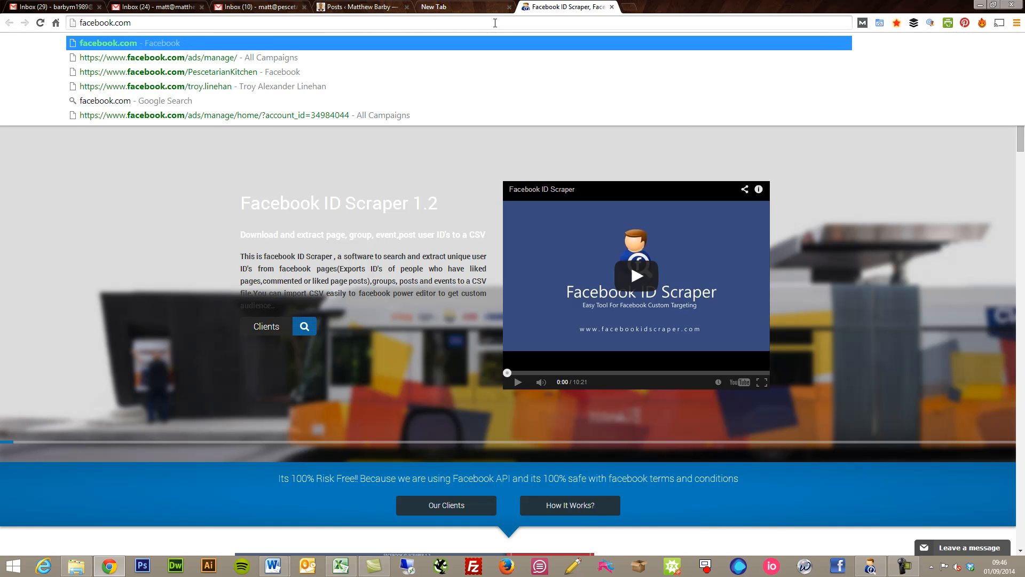
{"action": "type", "text": "/"}
{"action": "key", "text": "ctrl+v"}
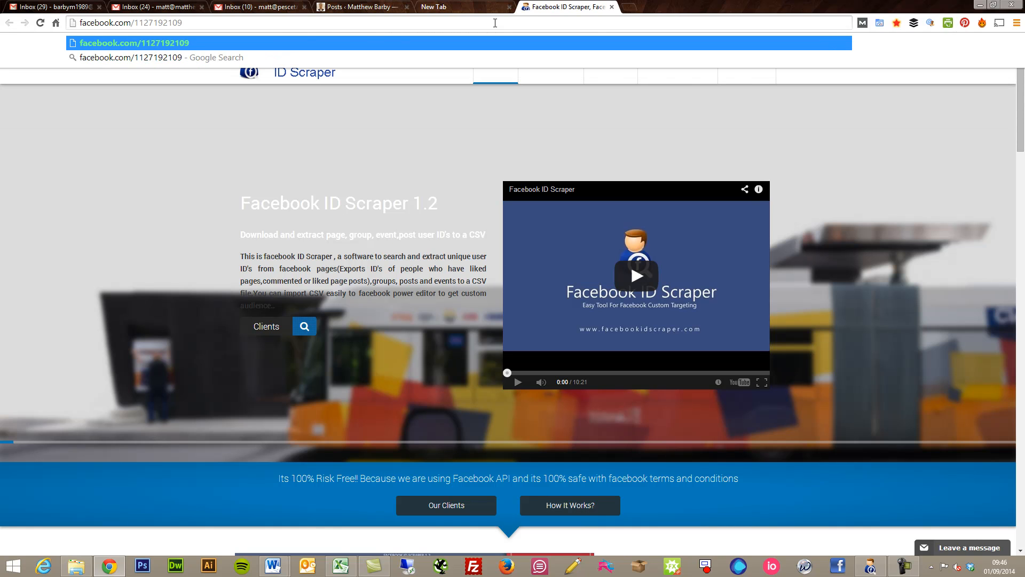
{"action": "key", "text": "Return"}
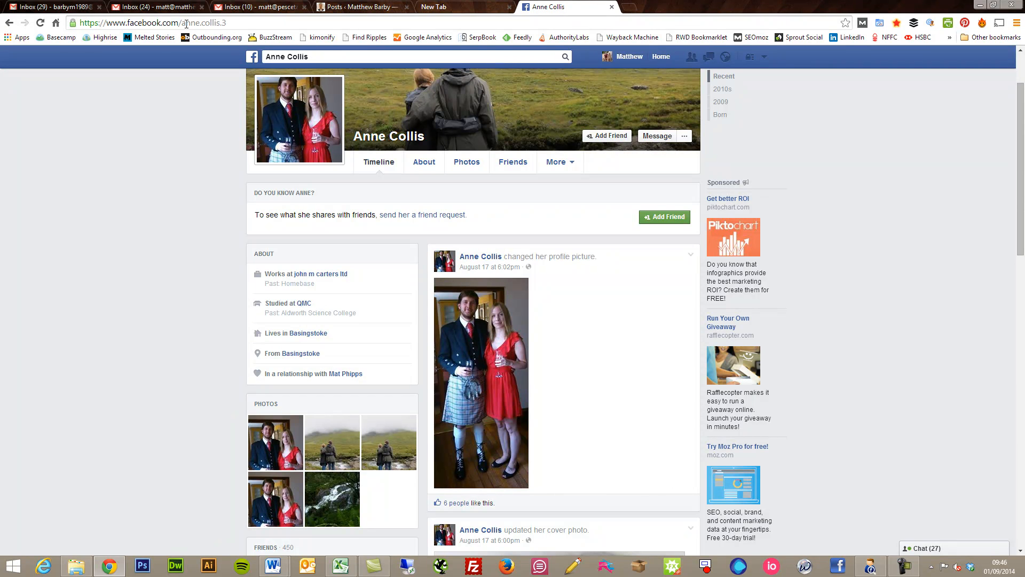
{"action": "left_click", "coordinate": [251, 24]}
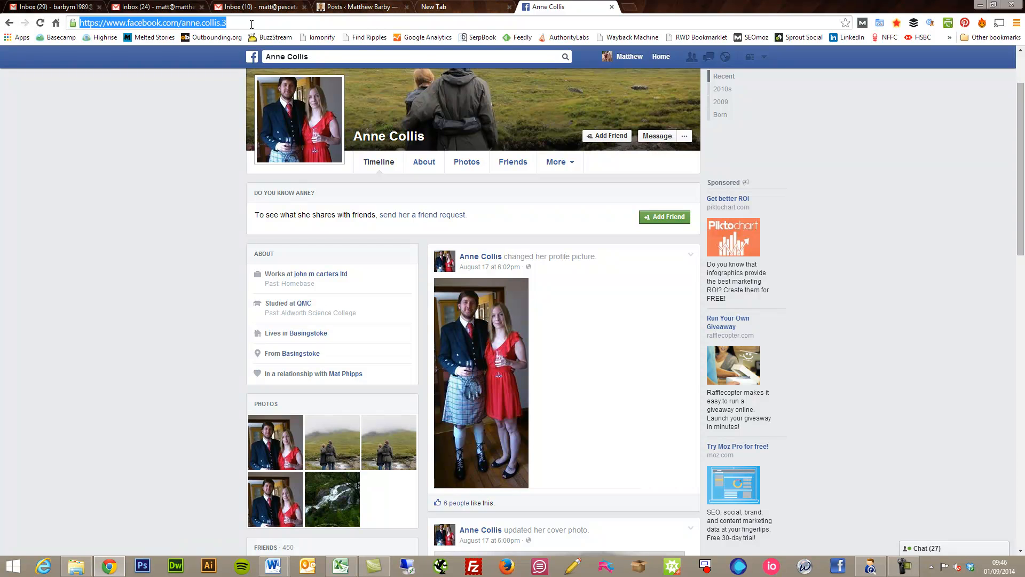
{"action": "type", "text": "graph"}
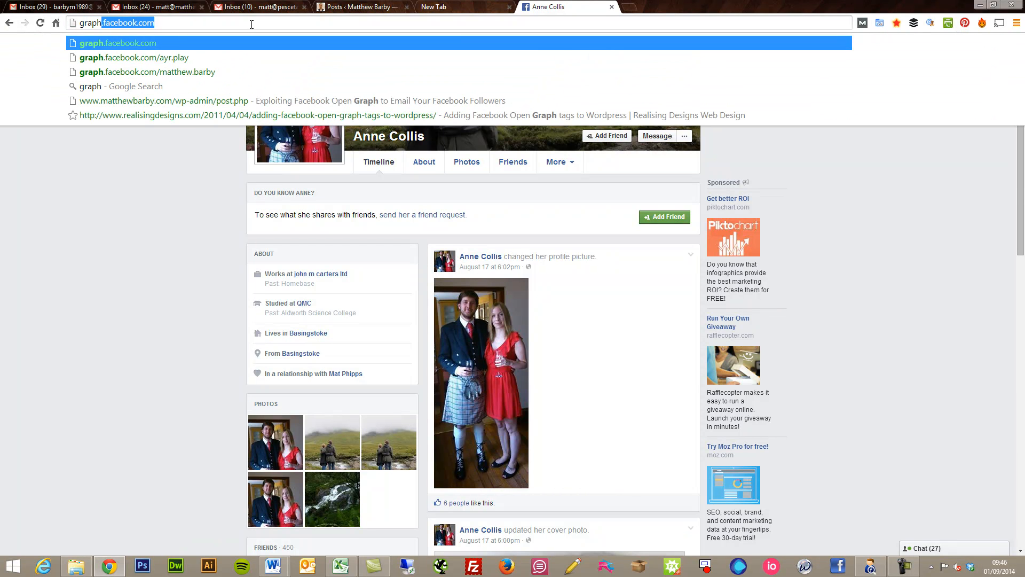
- Load graph.facebook.com/ plus the first ID to view its JSON name and username fields
{"action": "key", "text": "Right"}
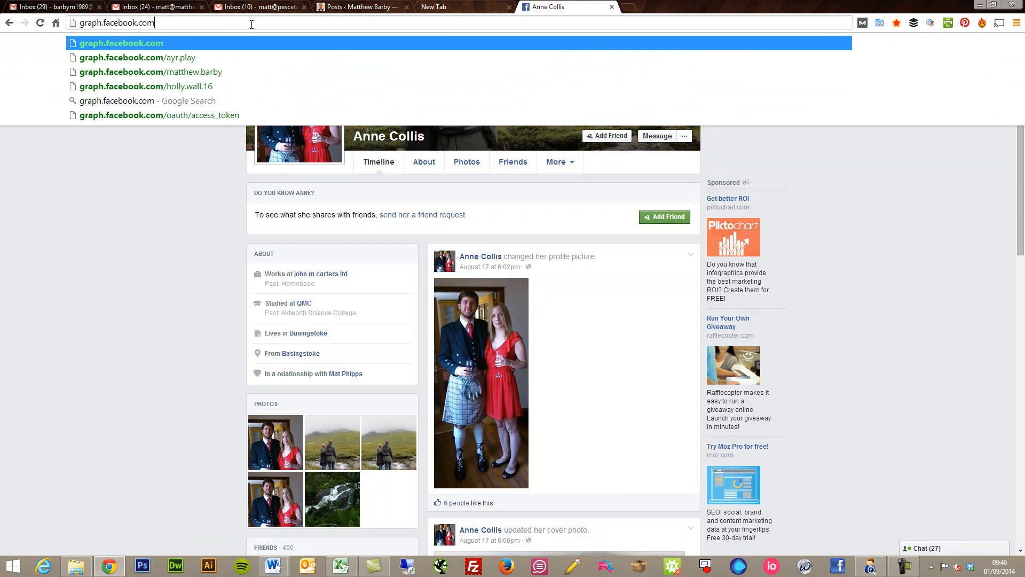
{"action": "key", "text": "Return"}
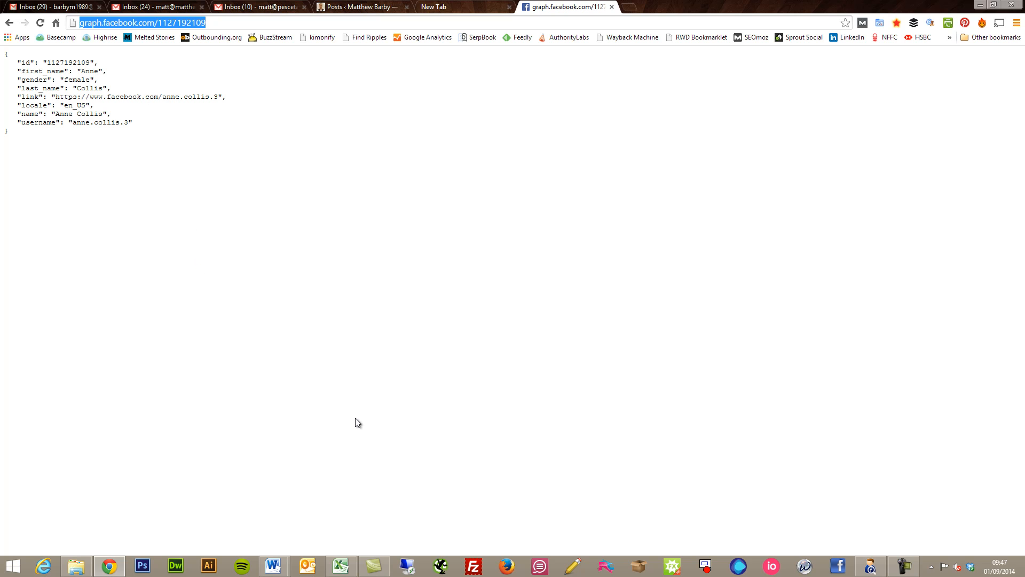
{"action": "left_click", "coordinate": [344, 572]}
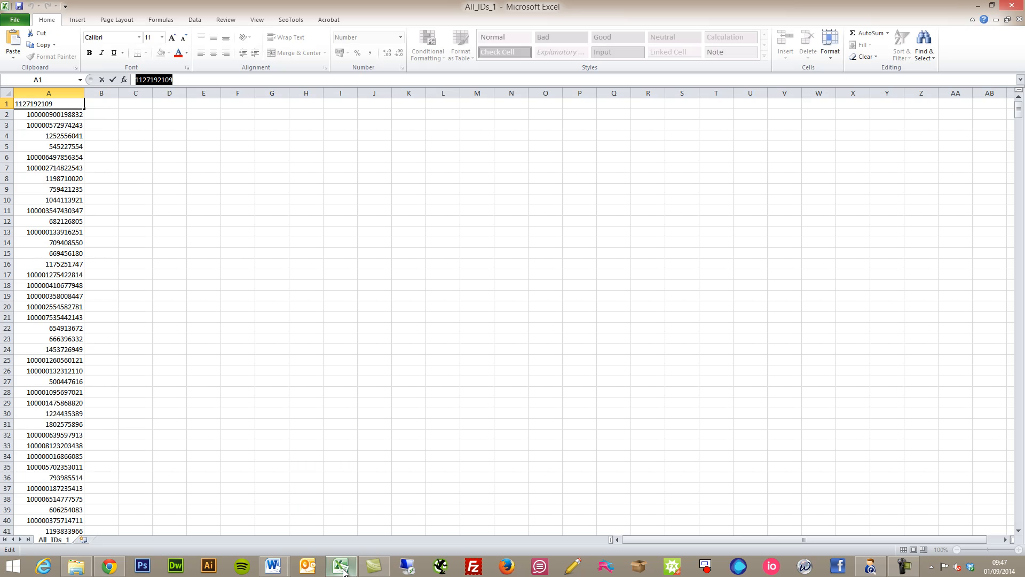
{"action": "left_click", "coordinate": [100, 105]}
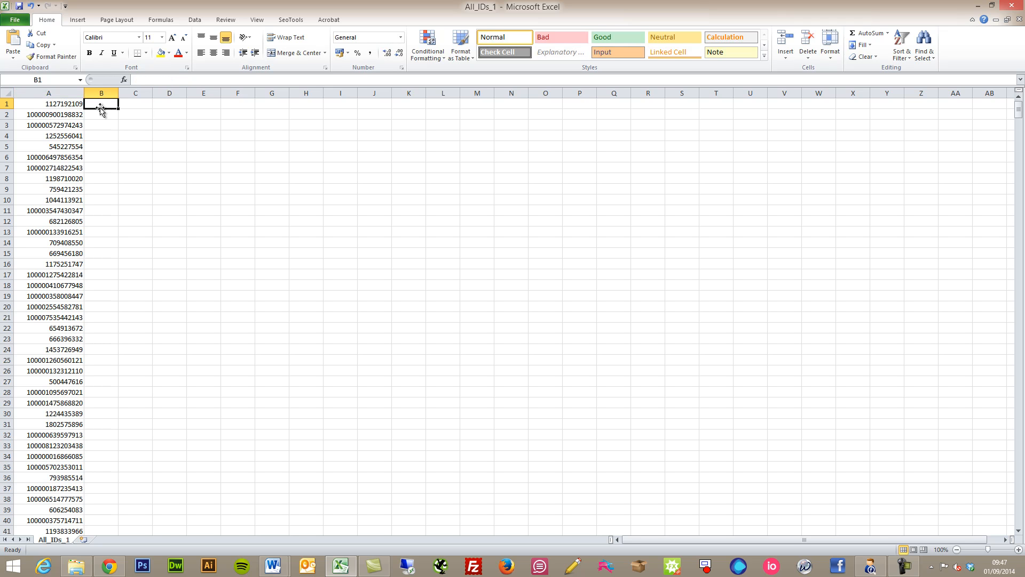
{"action": "left_click", "coordinate": [159, 81]}
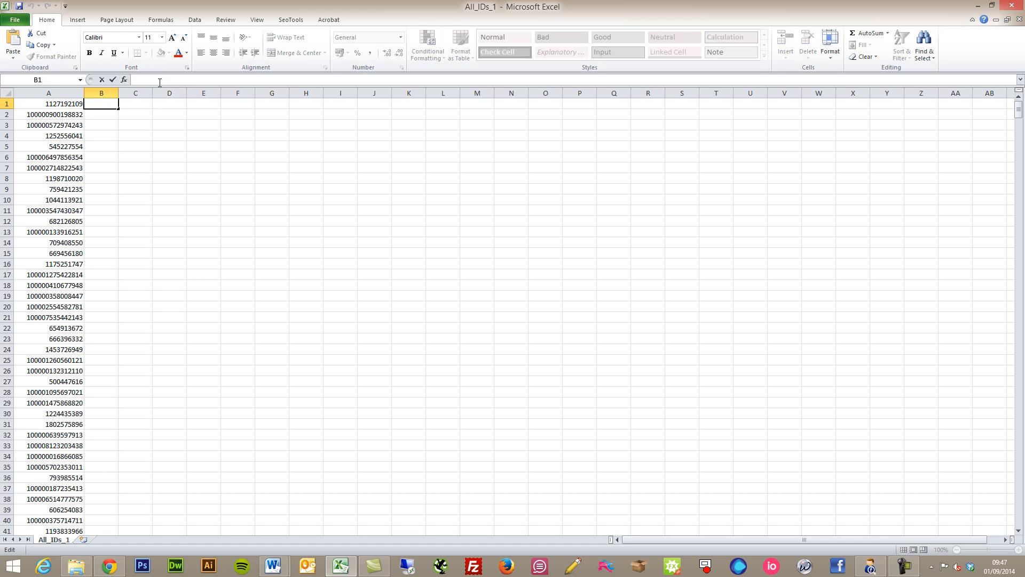
{"action": "type", "text": "=\""}
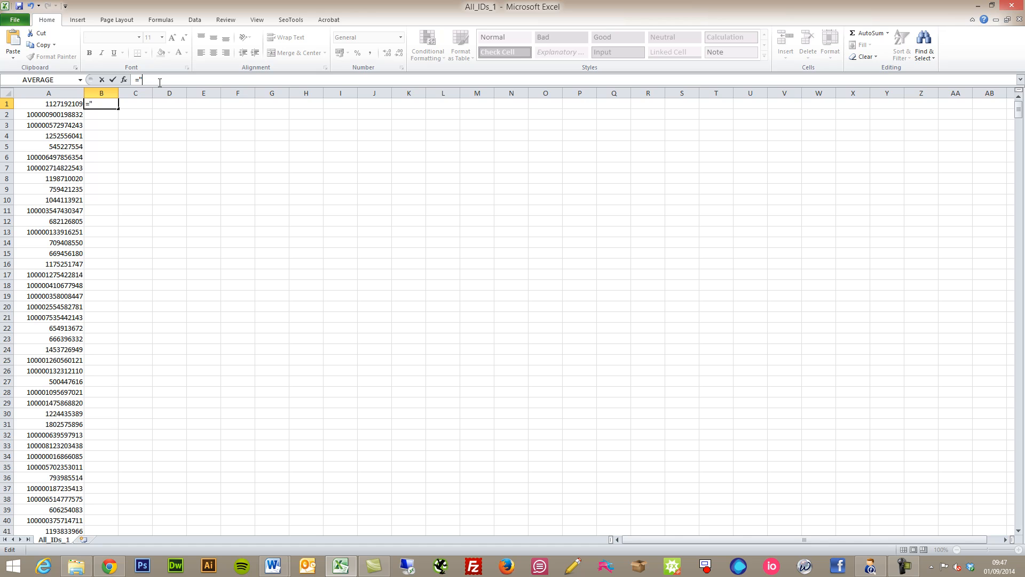
{"action": "type", "text": "http://graph.facebook.com\"&"}
{"action": "left_click", "coordinate": [108, 104]}
{"action": "left_click", "coordinate": [180, 106]}
{"action": "type", "text": "/"}
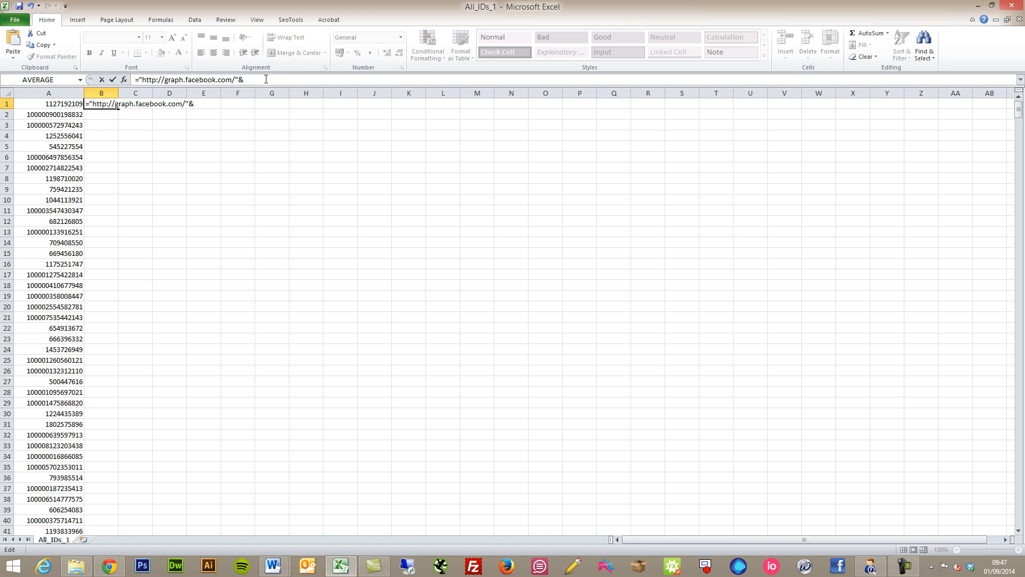
{"action": "left_click", "coordinate": [63, 105]}
{"action": "key", "text": "Return"}
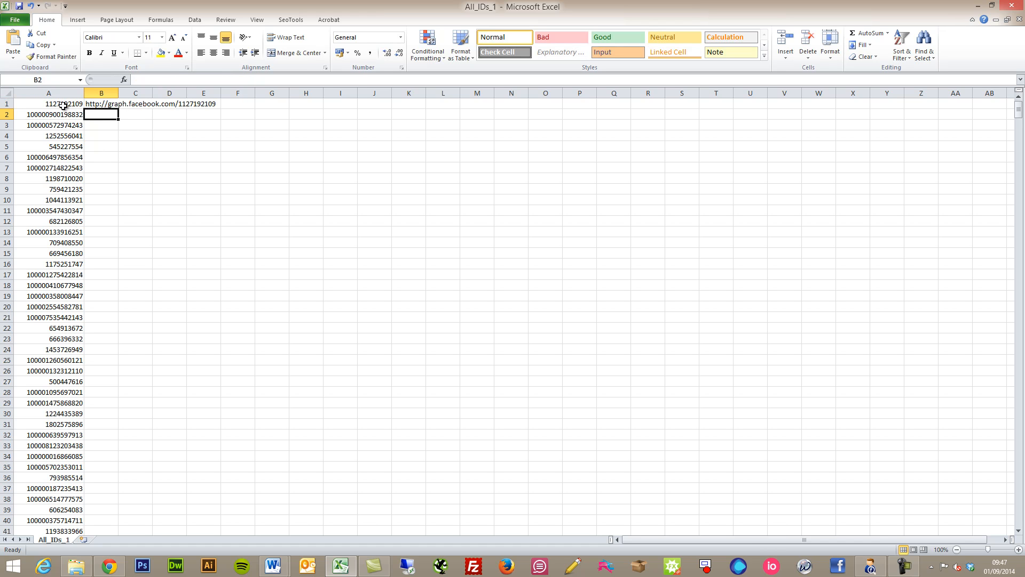
- Fill the URL formula down column B and paste the results back as values
{"action": "left_click", "coordinate": [111, 104]}
{"action": "double_click", "coordinate": [117, 109]}
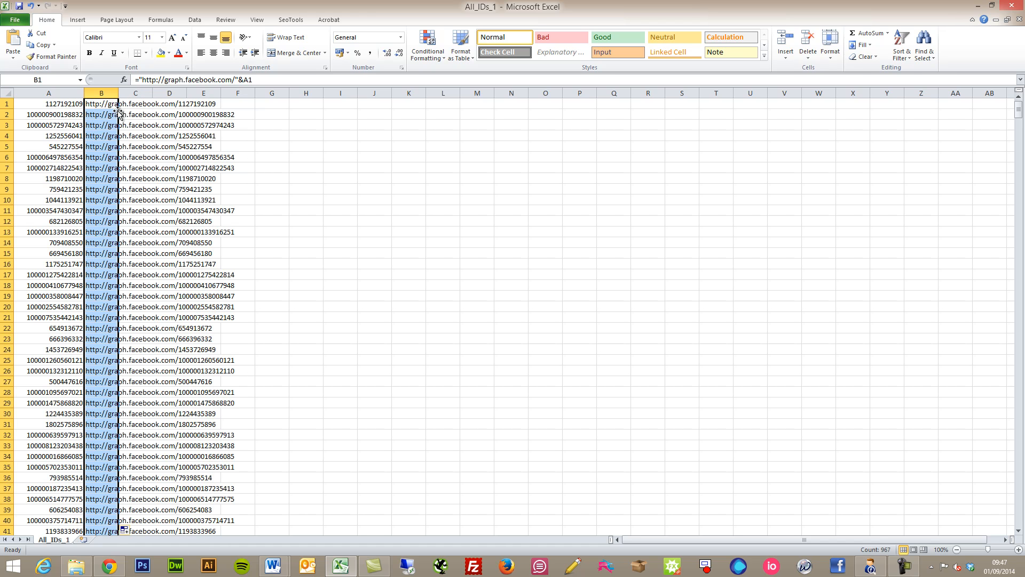
{"action": "key", "text": "ctrl+c"}
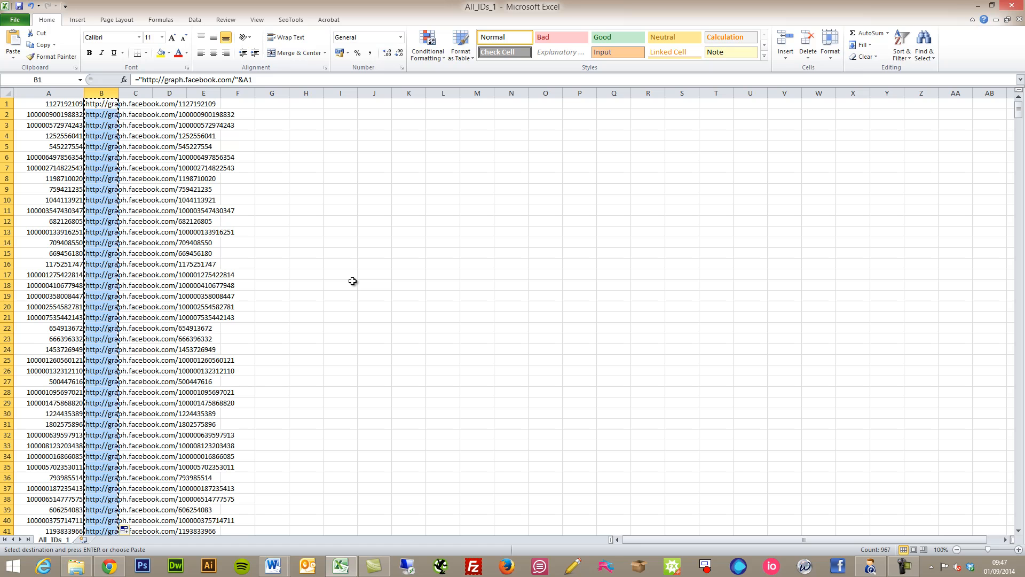
{"action": "left_click", "coordinate": [13, 58]}
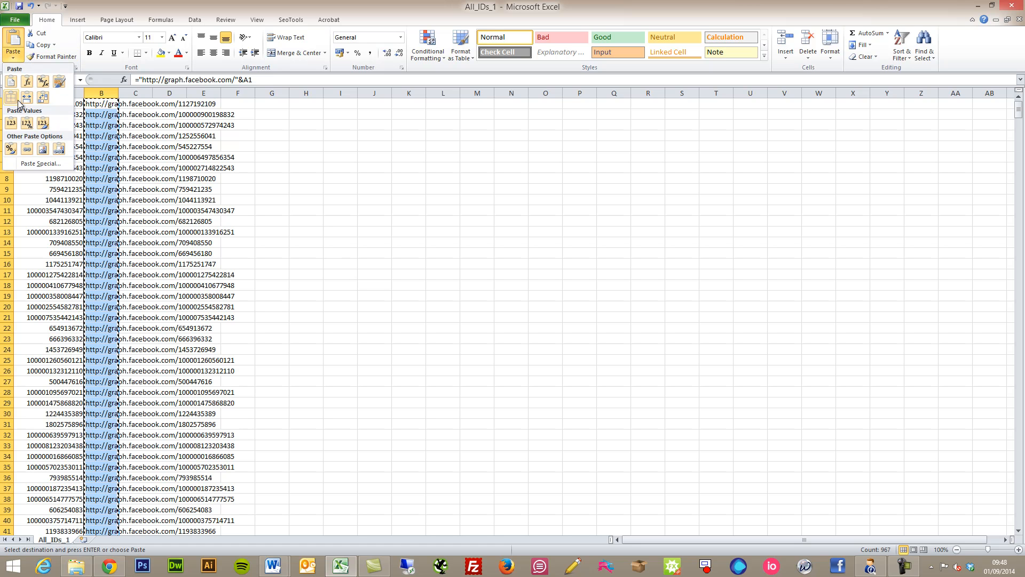
{"action": "left_click", "coordinate": [12, 143]}
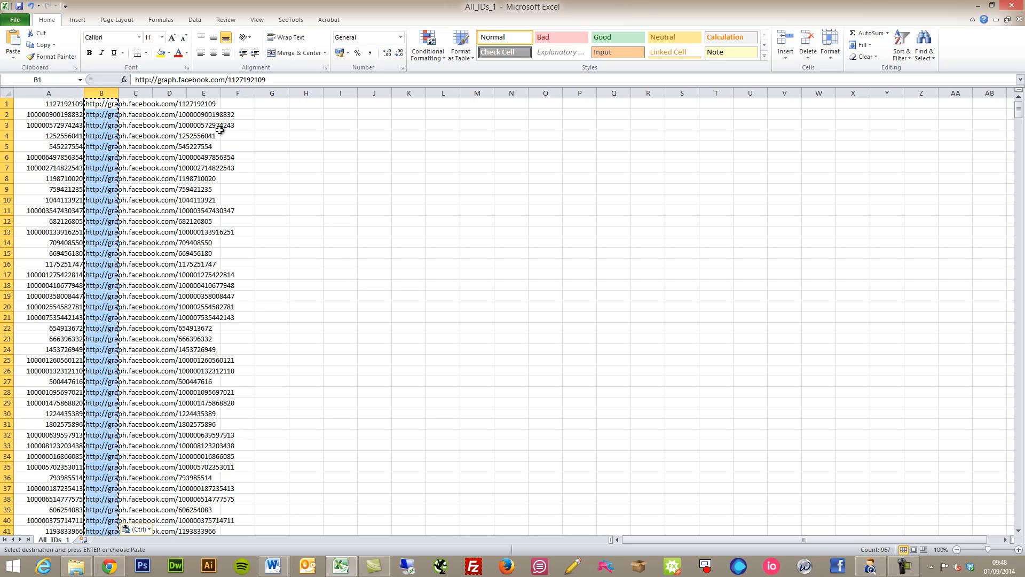
{"action": "left_click", "coordinate": [306, 179]}
{"action": "left_click", "coordinate": [103, 112]}
{"action": "left_click", "coordinate": [101, 138]}
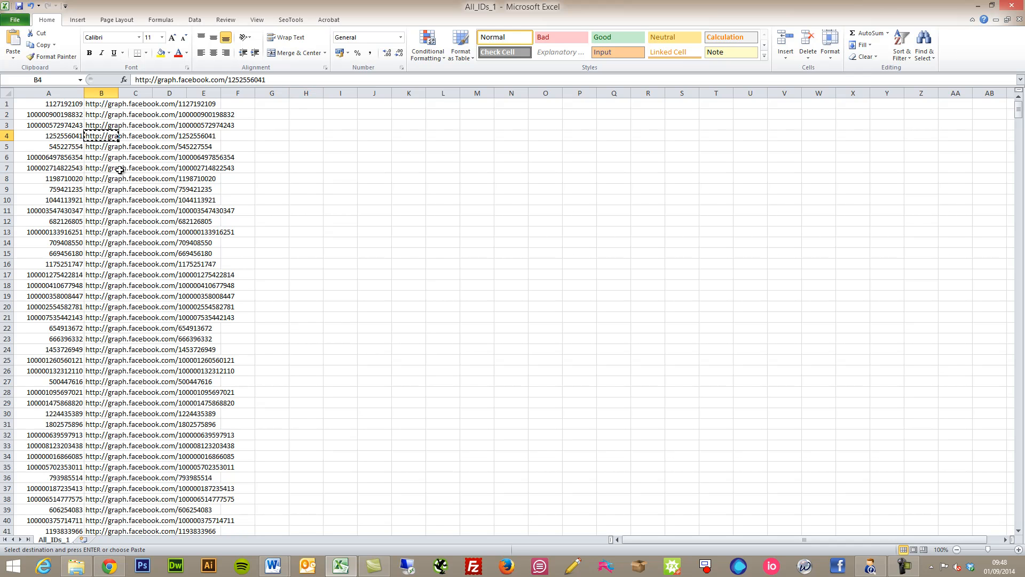
{"action": "left_click", "coordinate": [109, 565]}
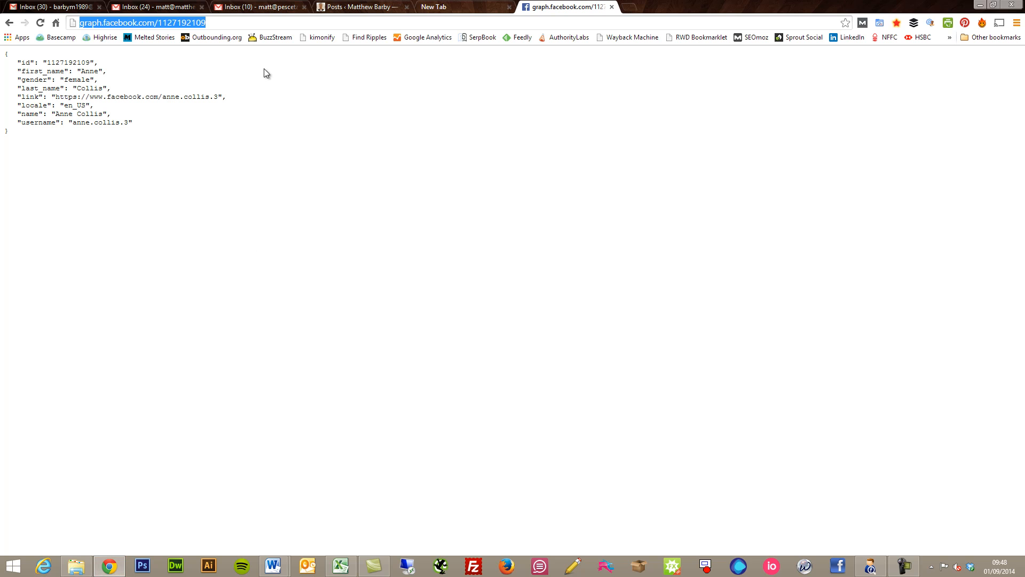
- Load the Graph API JSON for the B4 URL, then for the B88 URL copied from Excel
{"action": "key", "text": "ctrl+v"}
{"action": "key", "text": "Return"}
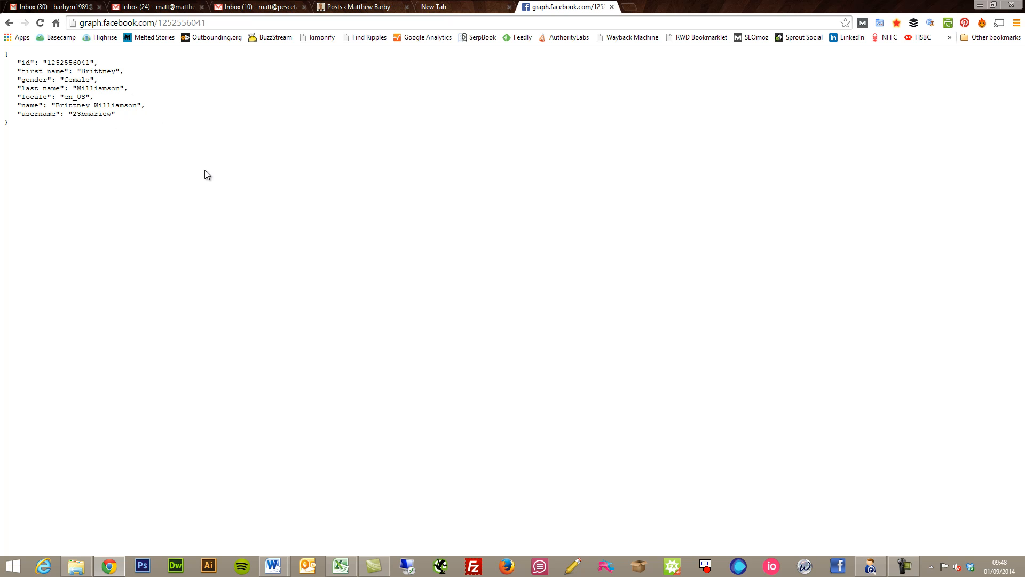
{"action": "left_click", "coordinate": [341, 566]}
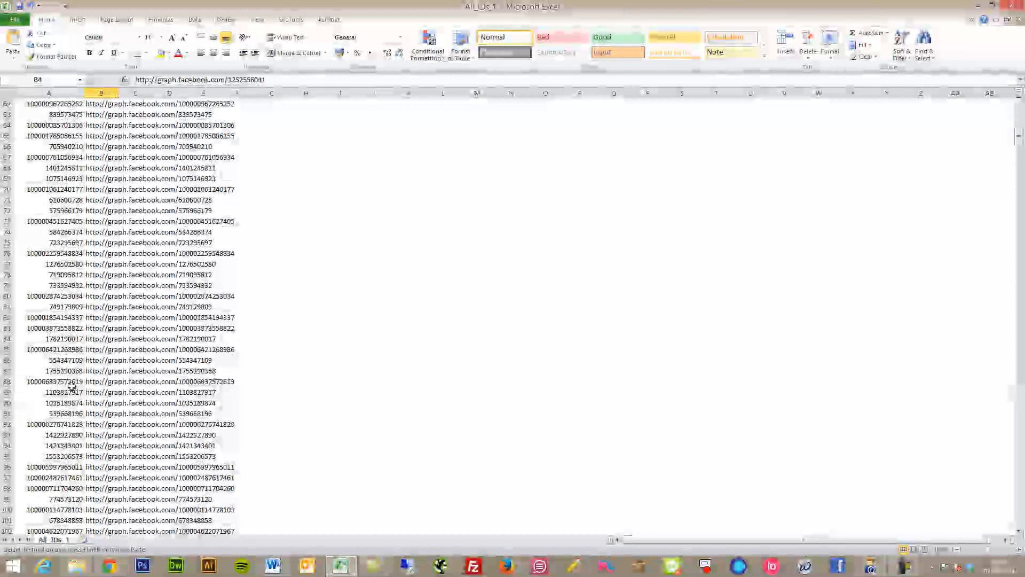
{"action": "left_click", "coordinate": [99, 381]}
{"action": "key", "text": "ctrl+c"}
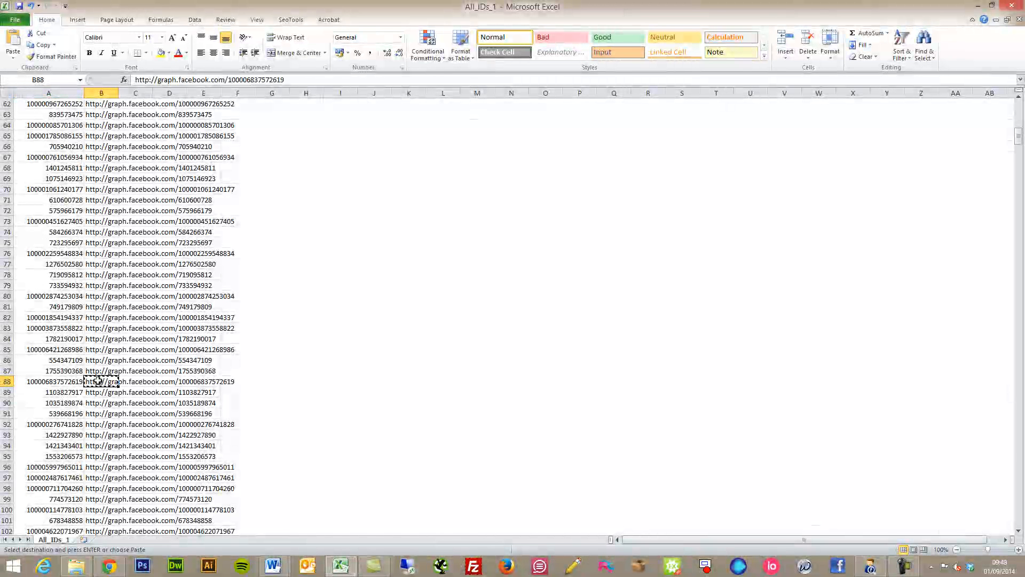
{"action": "left_click", "coordinate": [110, 566]}
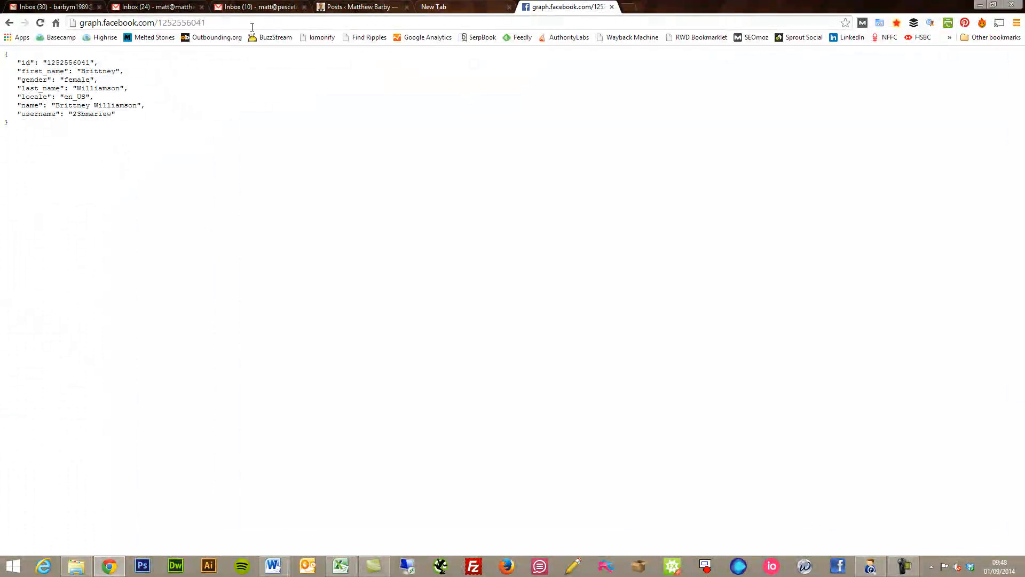
{"action": "left_click", "coordinate": [253, 25]}
{"action": "key", "text": "ctrl+v"}
{"action": "key", "text": "Return"}
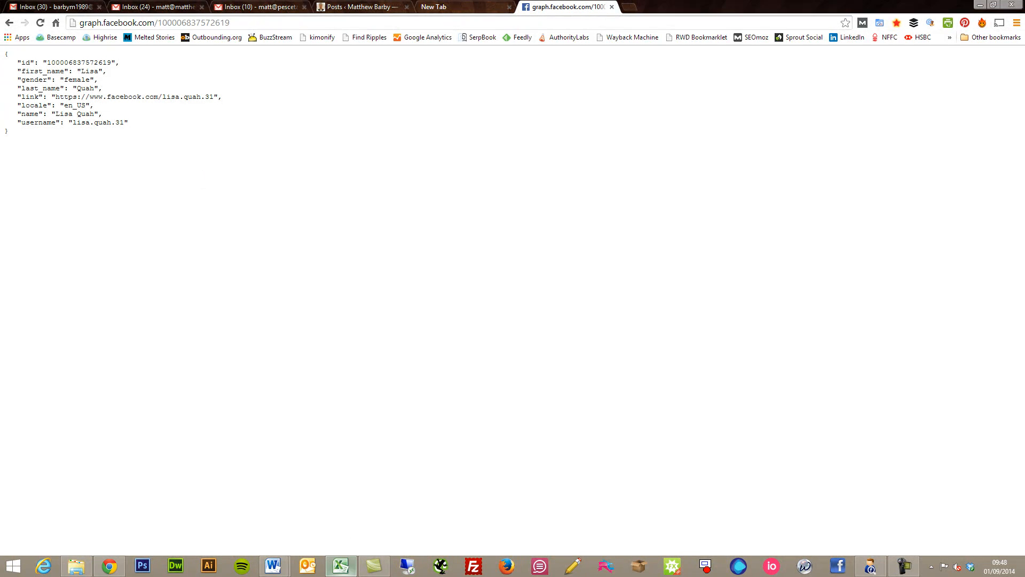
{"action": "left_click", "coordinate": [340, 566]}
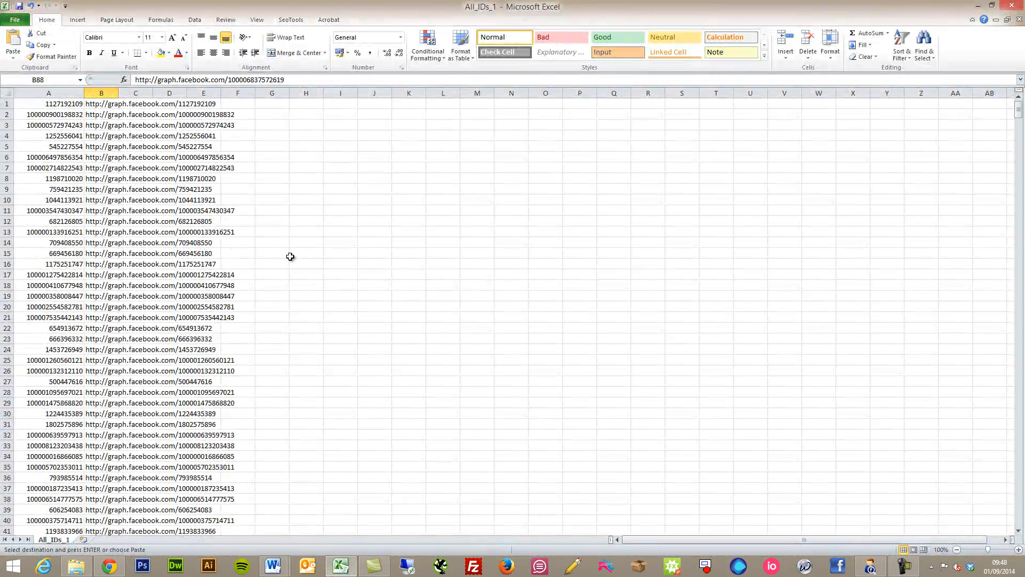
- Auto-fit column B to the full Graph URLs and bring up the SeoTools ribbon tab
{"action": "left_click", "coordinate": [136, 113]}
{"action": "left_click", "coordinate": [138, 103]}
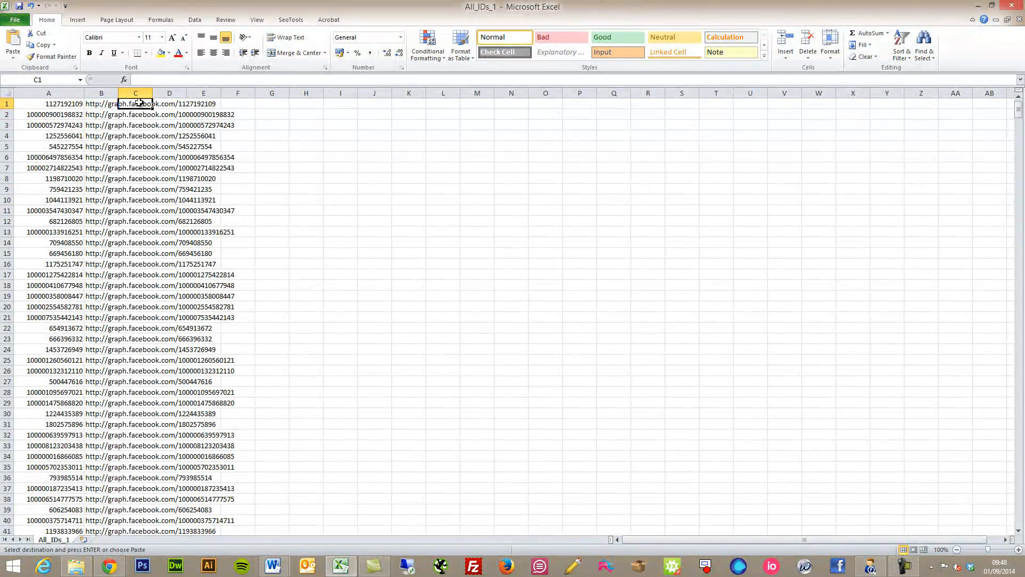
{"action": "double_click", "coordinate": [119, 92]}
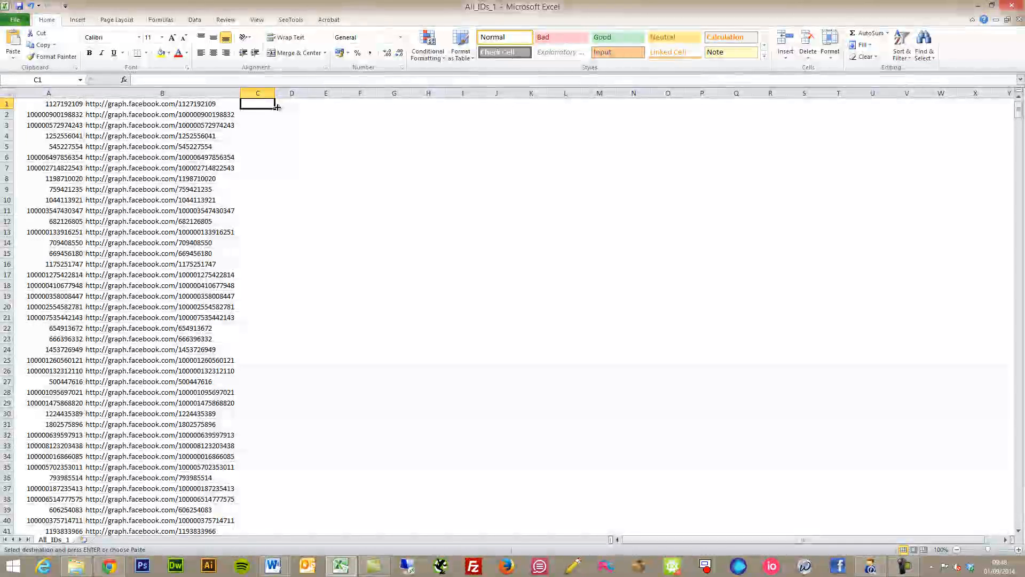
{"action": "left_click", "coordinate": [306, 21]}
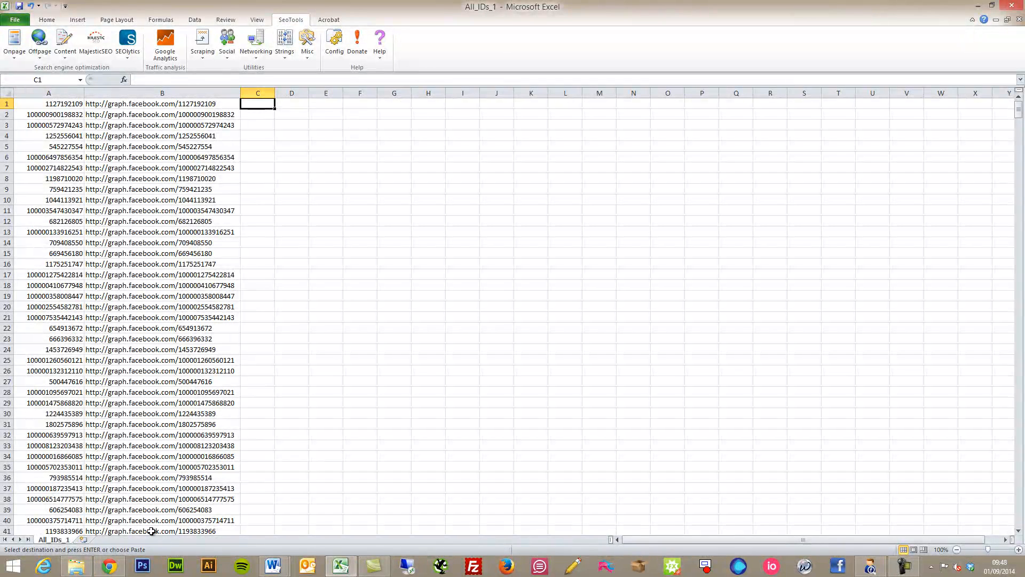
{"action": "left_click", "coordinate": [121, 568]}
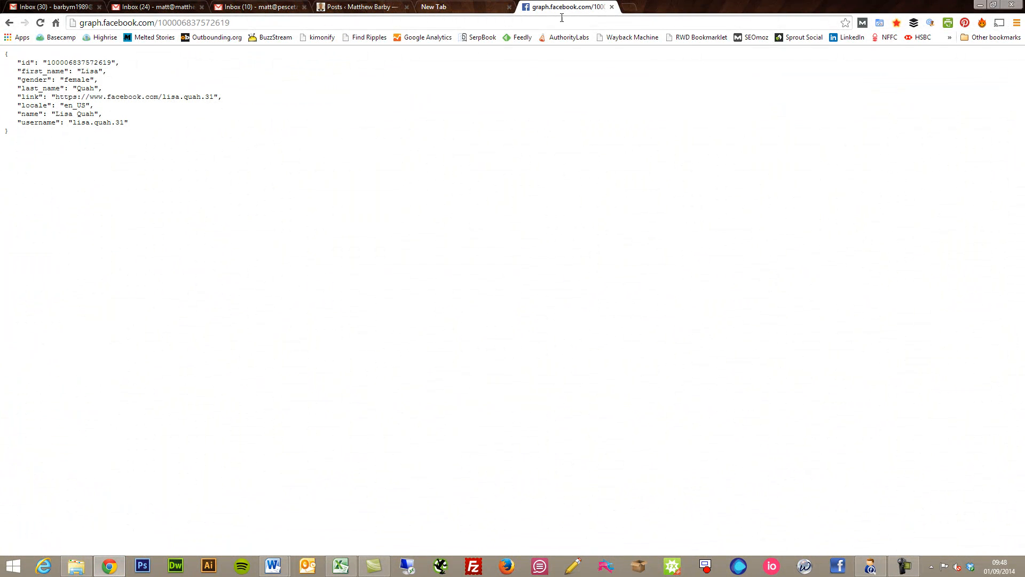
- Search Google for 'seo tools' in a new Chrome tab
{"action": "left_click", "coordinate": [628, 9]}
{"action": "type", "text": "seo t"}
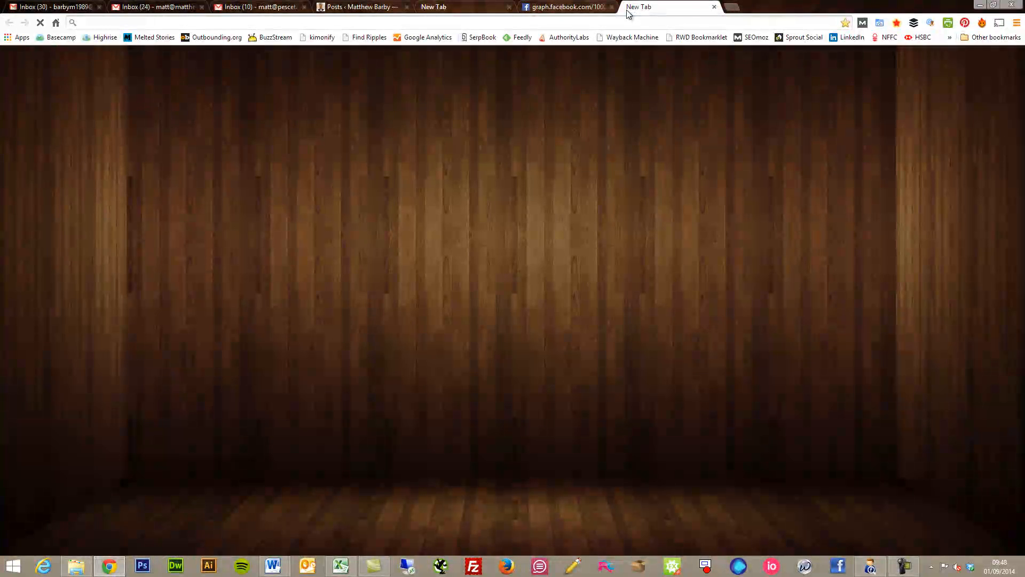
{"action": "type", "text": "ools"}
{"action": "key", "text": "Return"}
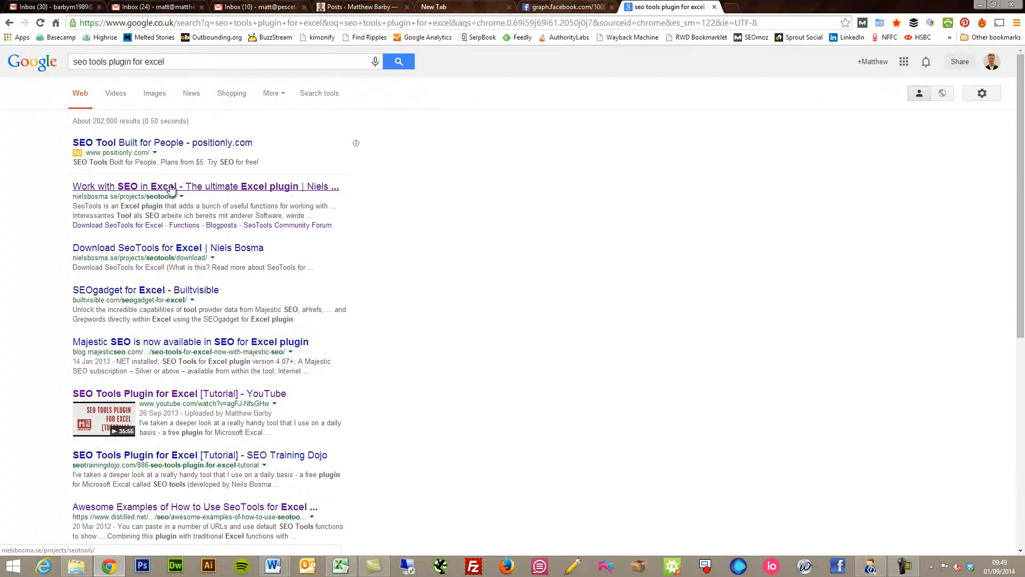
- Open the YouTube tutorial result in a new tab, then close it and the search results
{"action": "right_click", "coordinate": [179, 397]}
{"action": "left_click", "coordinate": [213, 405]}
{"action": "left_click", "coordinate": [777, 7]}
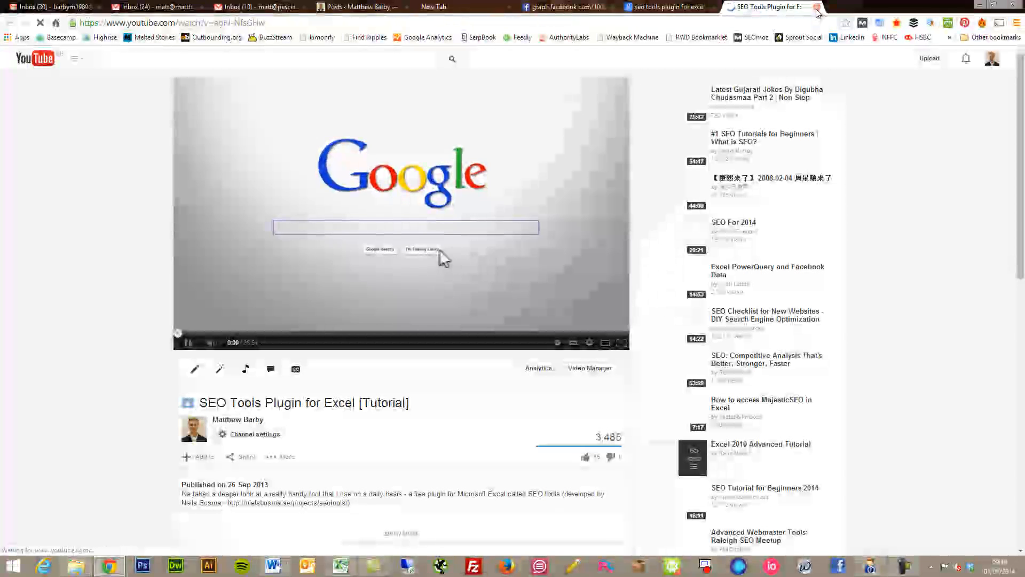
{"action": "left_click", "coordinate": [816, 7]}
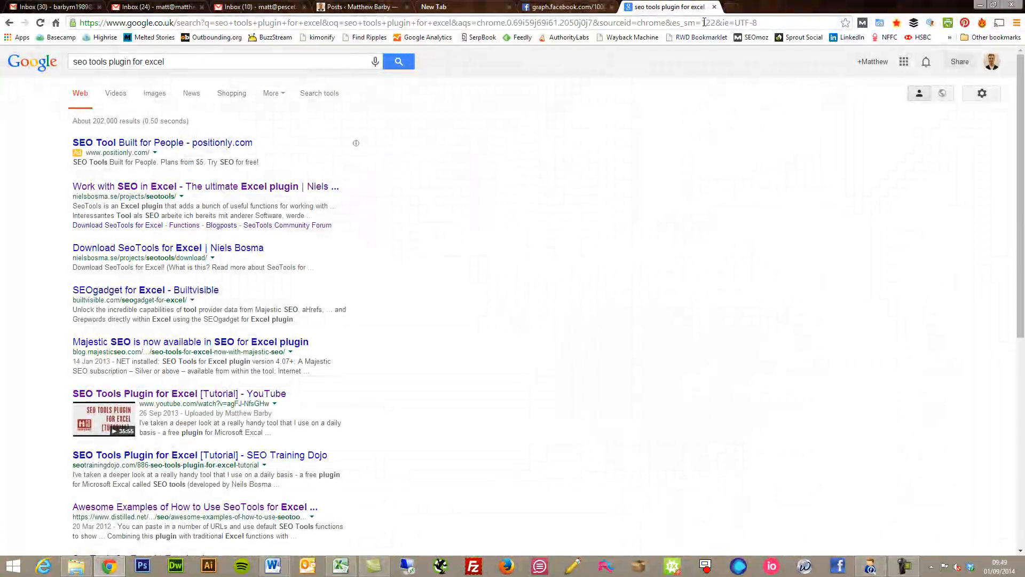
{"action": "left_click", "coordinate": [715, 6]}
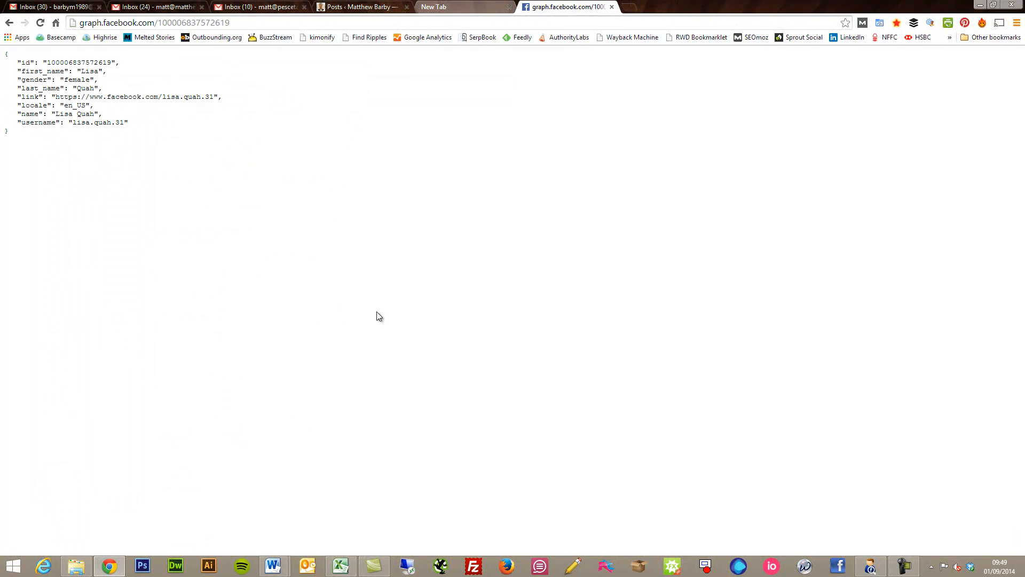
{"action": "left_click", "coordinate": [341, 566]}
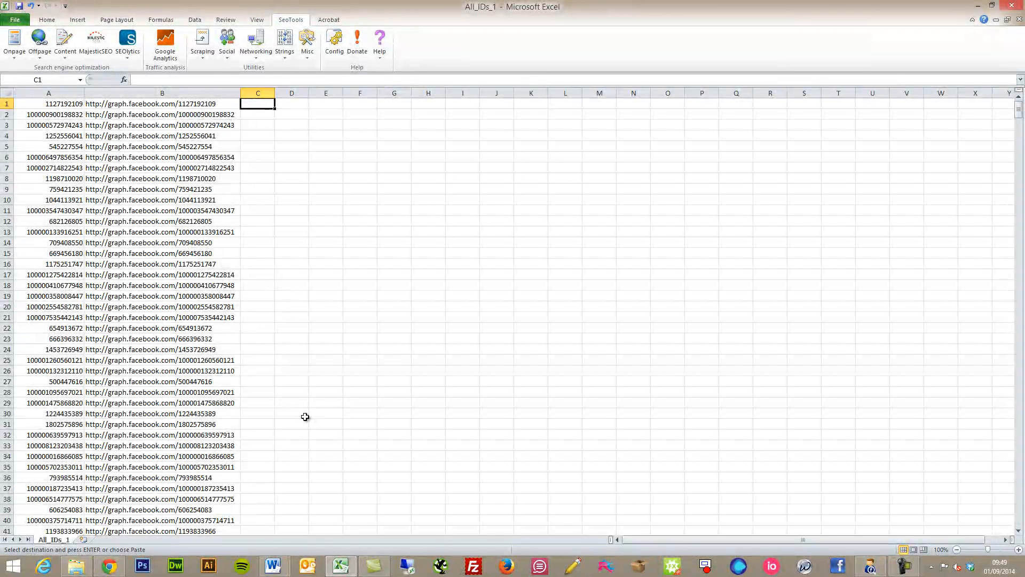
- Load the B1 Graph URL in Chrome to show the first profile's JSON
{"action": "left_click", "coordinate": [166, 103]}
{"action": "key", "text": "ctrl+c"}
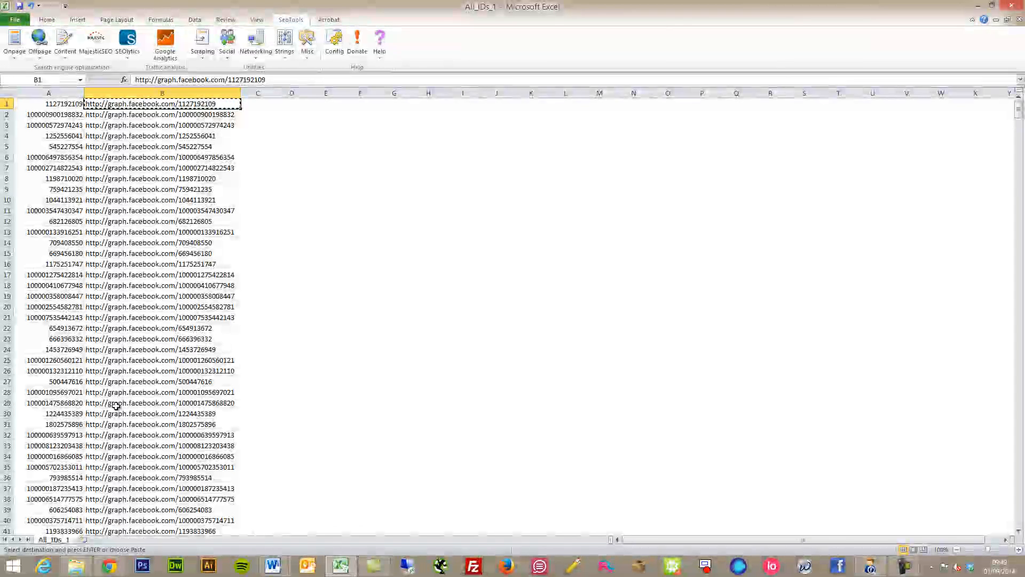
{"action": "left_click", "coordinate": [109, 560]}
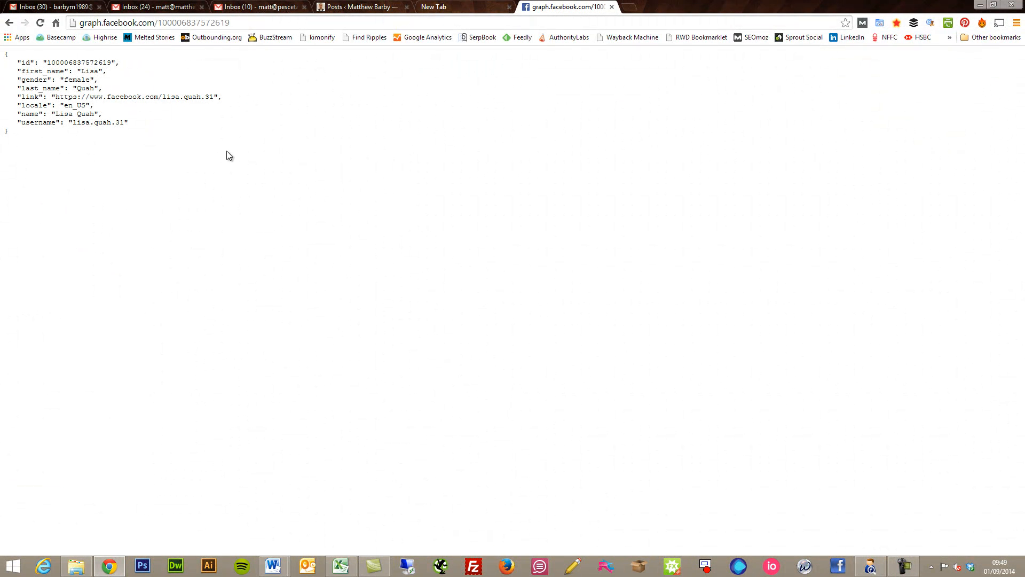
{"action": "left_click", "coordinate": [252, 28]}
{"action": "key", "text": "ctrl+v"}
{"action": "key", "text": "Return"}
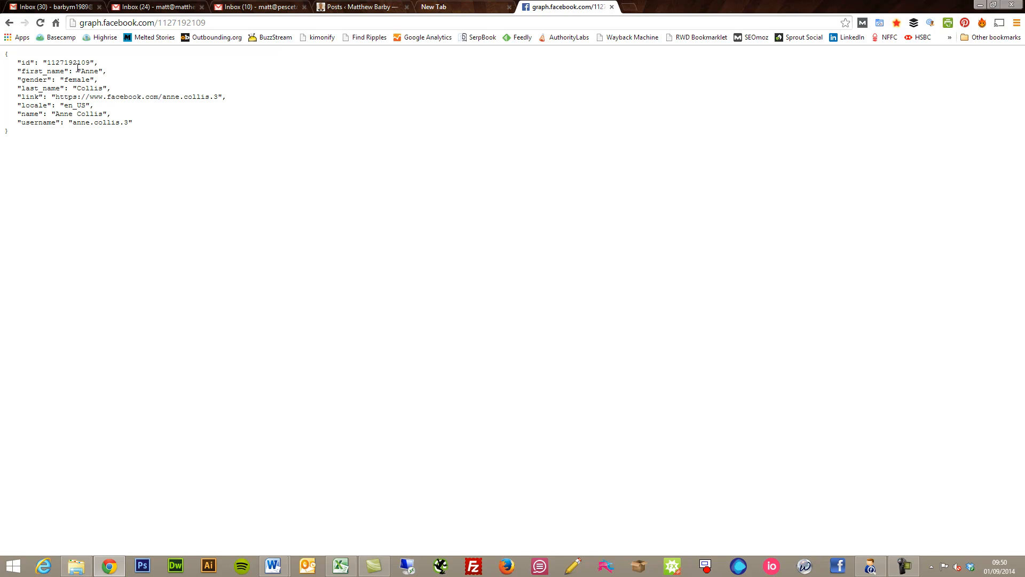
- Highlight the first_name and username values in the first profile's JSON
{"action": "left_click_drag", "start_coordinate": [82, 71], "coordinate": [99, 72]}
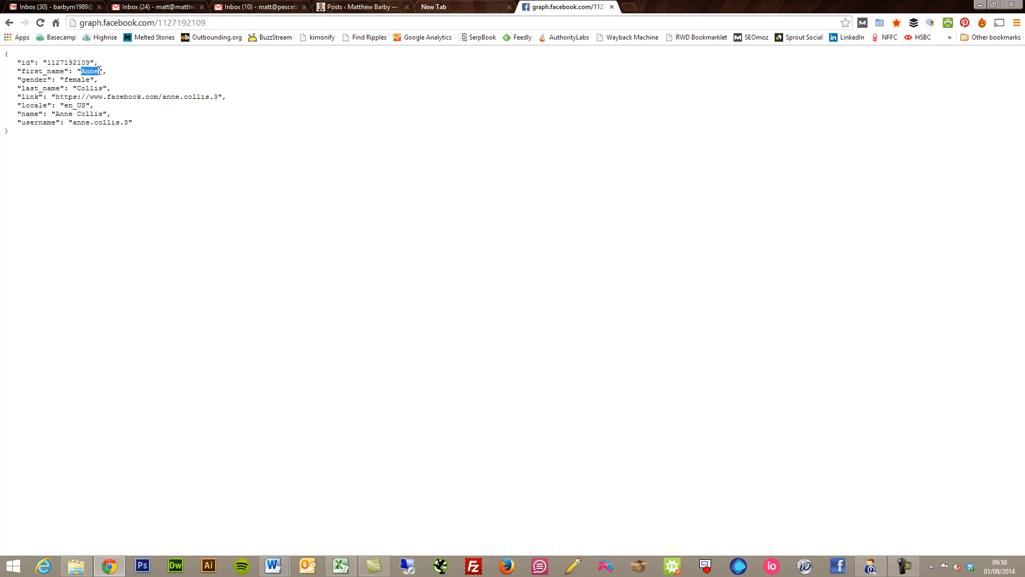
{"action": "left_click", "coordinate": [232, 174]}
{"action": "left_click_drag", "start_coordinate": [72, 123], "coordinate": [132, 125]}
{"action": "left_click", "coordinate": [139, 126]}
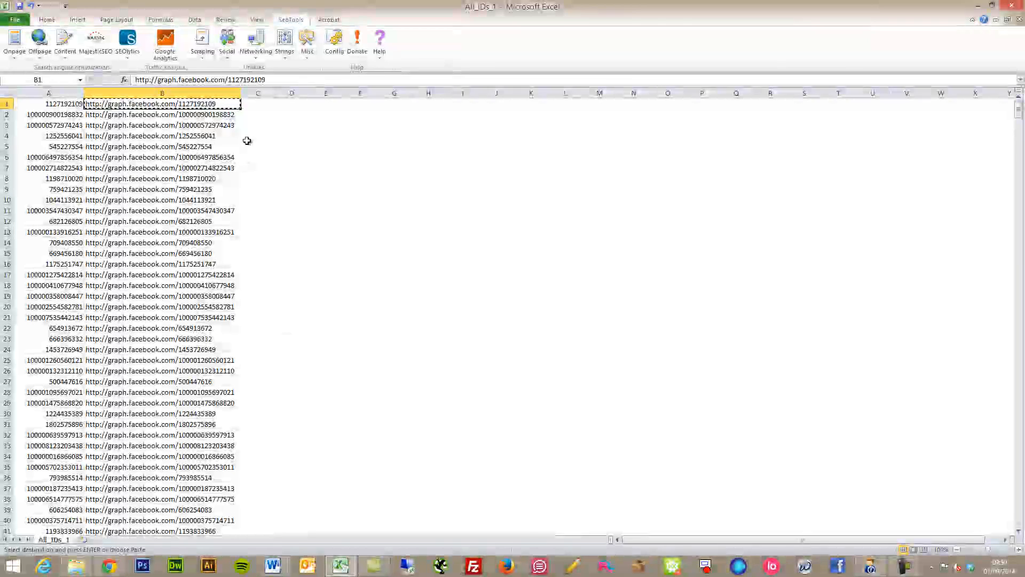
{"action": "left_click", "coordinate": [261, 102]}
- Enter =JsonPathOnUrl(B1, "username") in C1, correcting the misspelled 'usrname'
{"action": "left_click", "coordinate": [275, 79]}
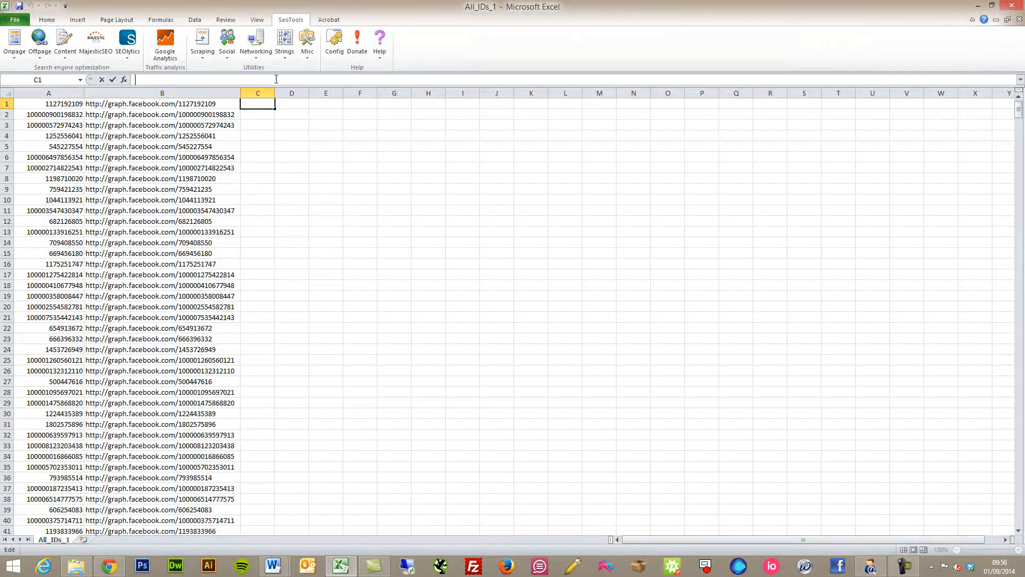
{"action": "type", "text": "=Json"}
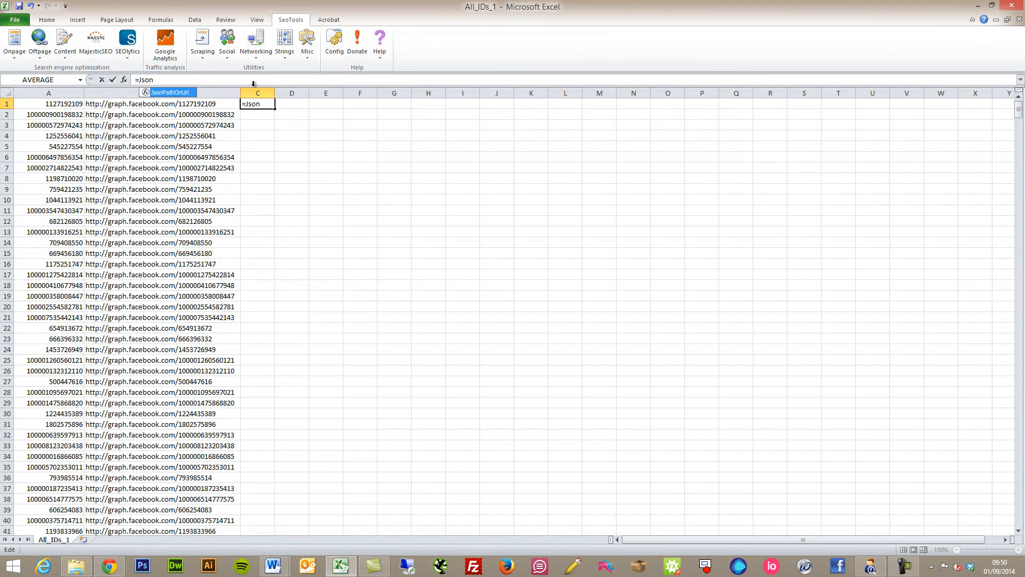
{"action": "double_click", "coordinate": [193, 93]}
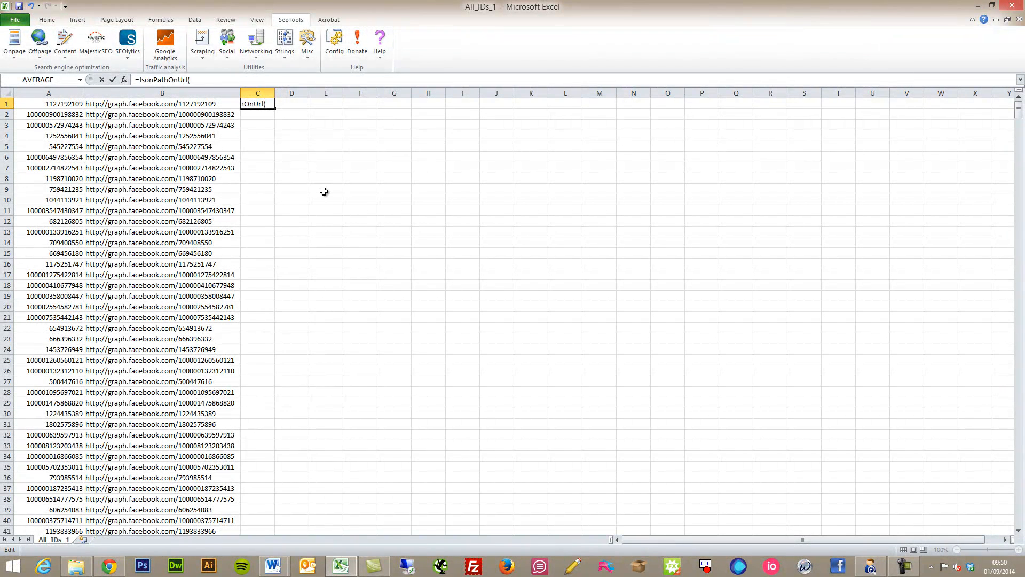
{"action": "left_click", "coordinate": [187, 104]}
{"action": "type", "text": ","}
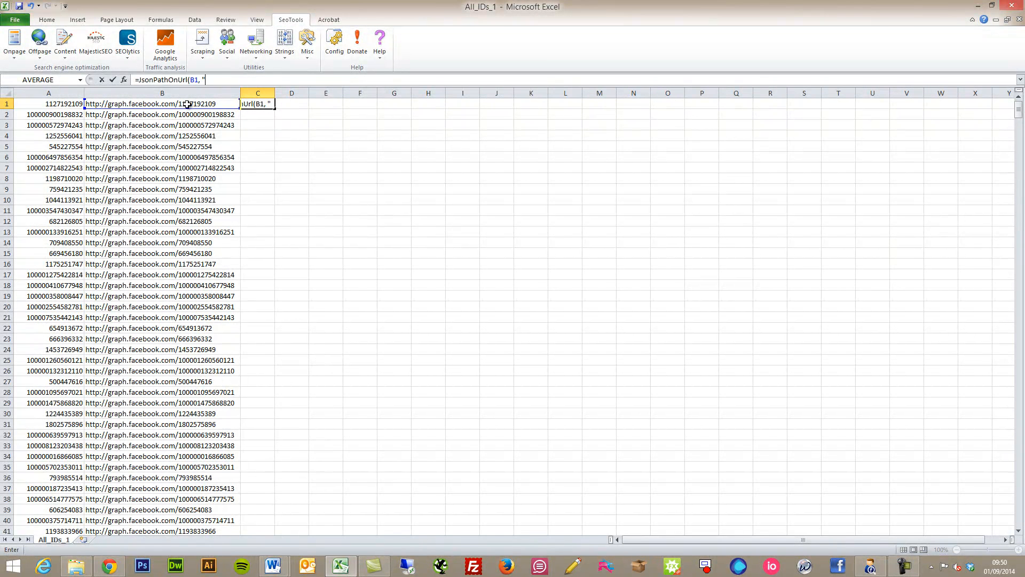
{"action": "type", "text": " \"usrname"}
{"action": "key", "text": "BackSpace"}
{"action": "key", "text": "BackSpace"}
{"action": "key", "text": "BackSpace"}
{"action": "key", "text": "BackSpace"}
{"action": "key", "text": "BackSpace"}
{"action": "key", "text": "BackSpace"}
{"action": "type", "text": "sername\""}
{"action": "key", "text": "Return"}
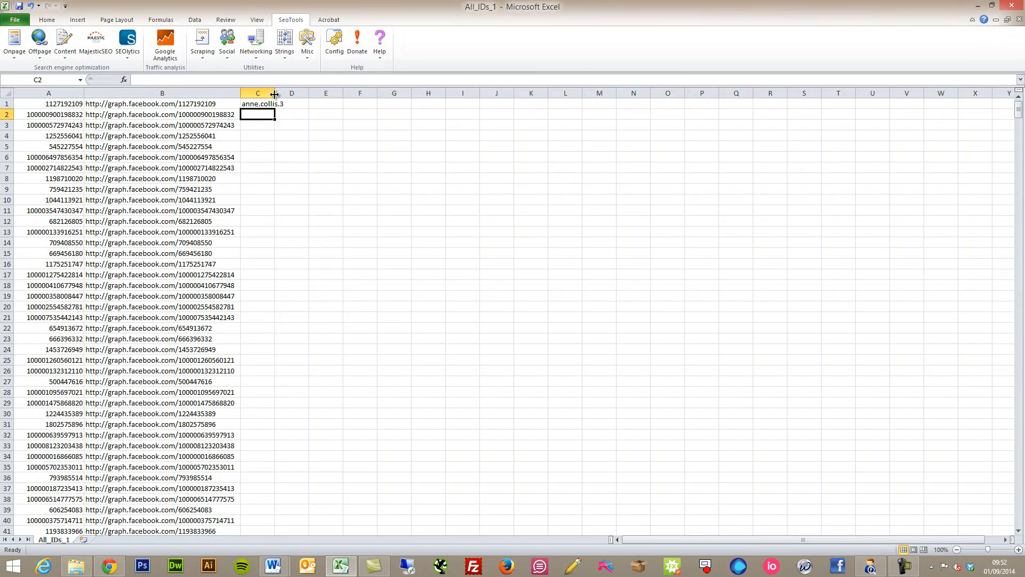
- Fill C1's username formula down to C10 and widen column C to show full usernames
{"action": "left_click", "coordinate": [252, 103]}
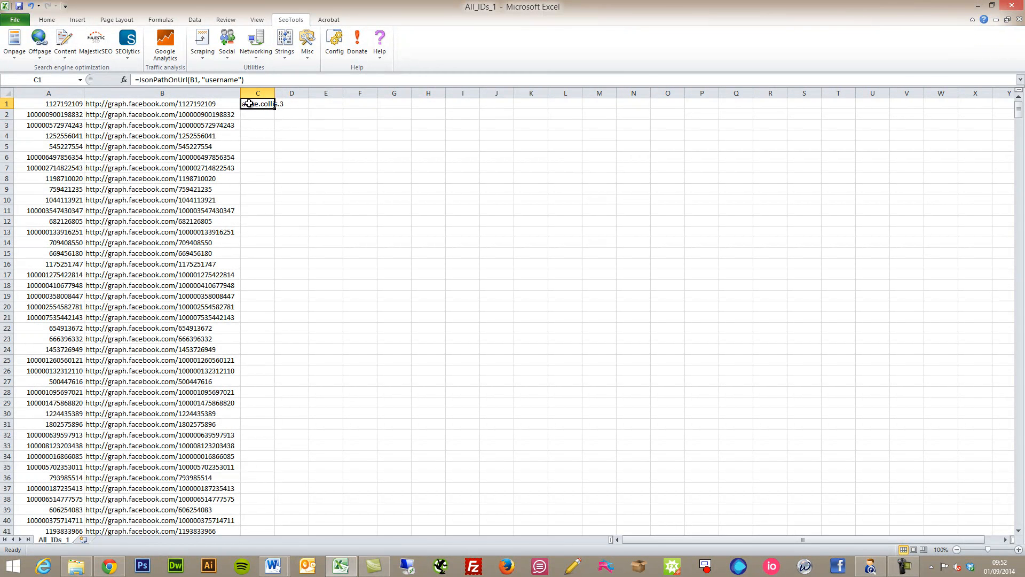
{"action": "left_click_drag", "start_coordinate": [275, 107], "coordinate": [269, 207]}
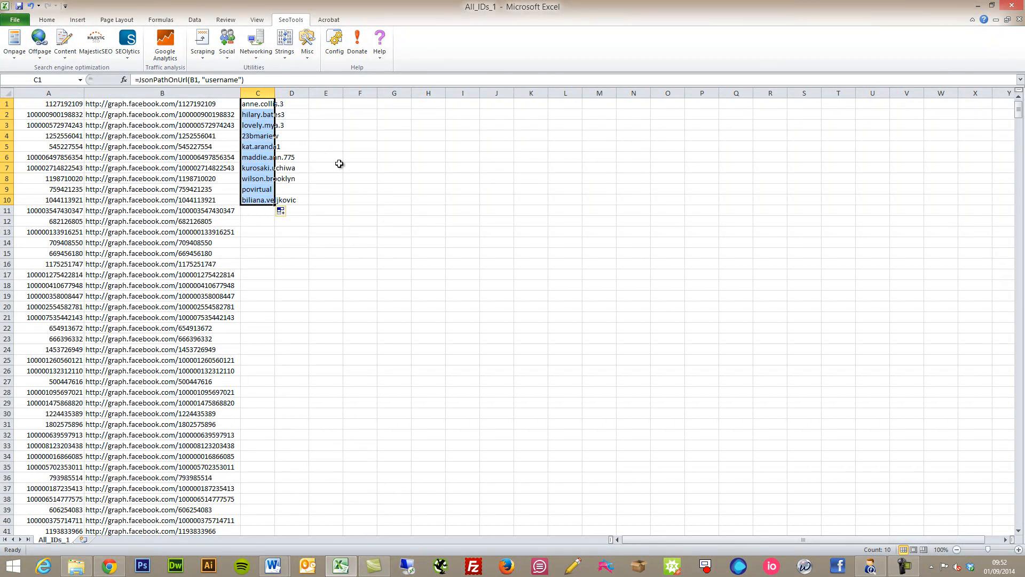
{"action": "left_click", "coordinate": [298, 114]}
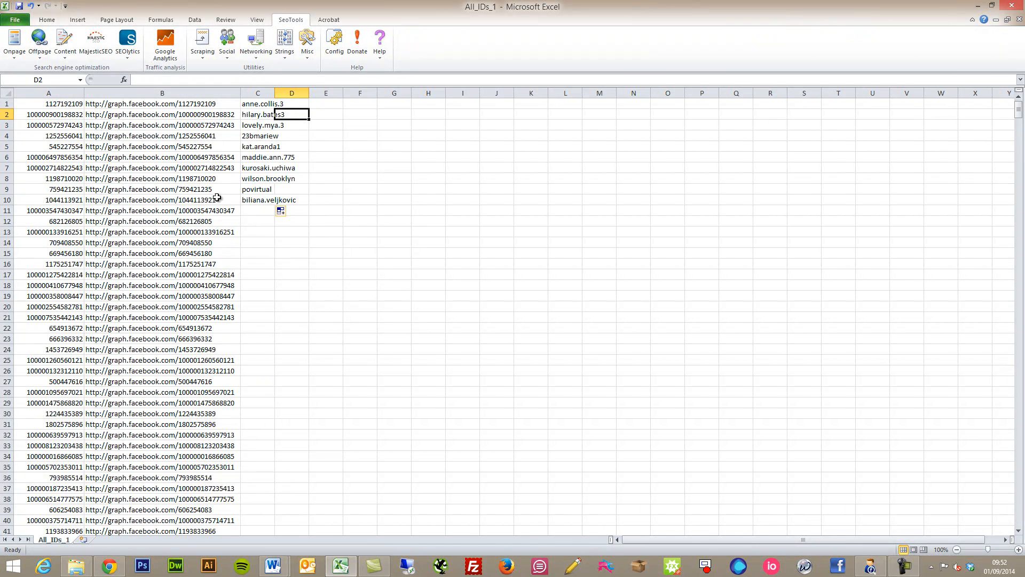
{"action": "left_click", "coordinate": [259, 199]}
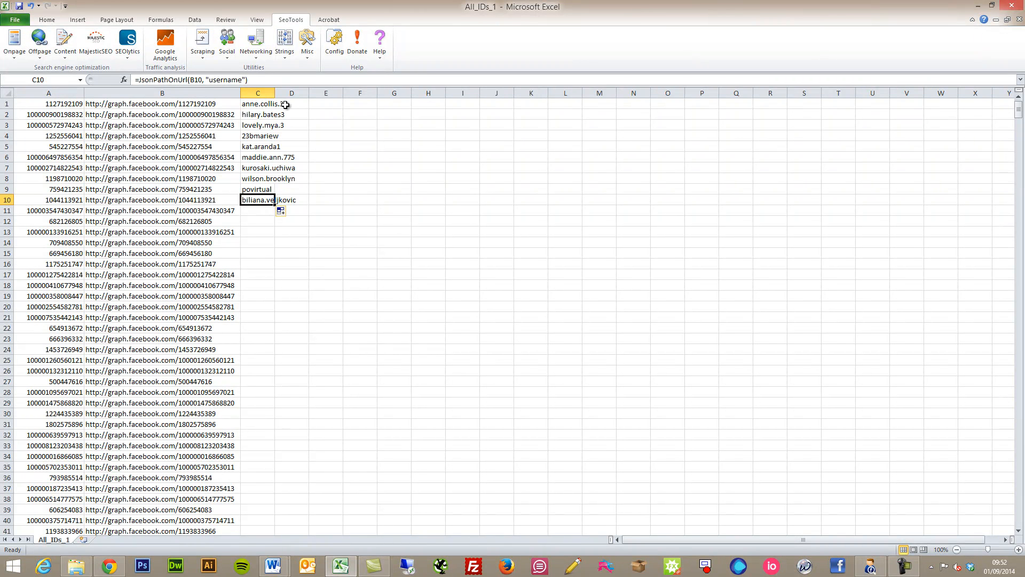
{"action": "left_click_drag", "start_coordinate": [275, 94], "coordinate": [310, 97]}
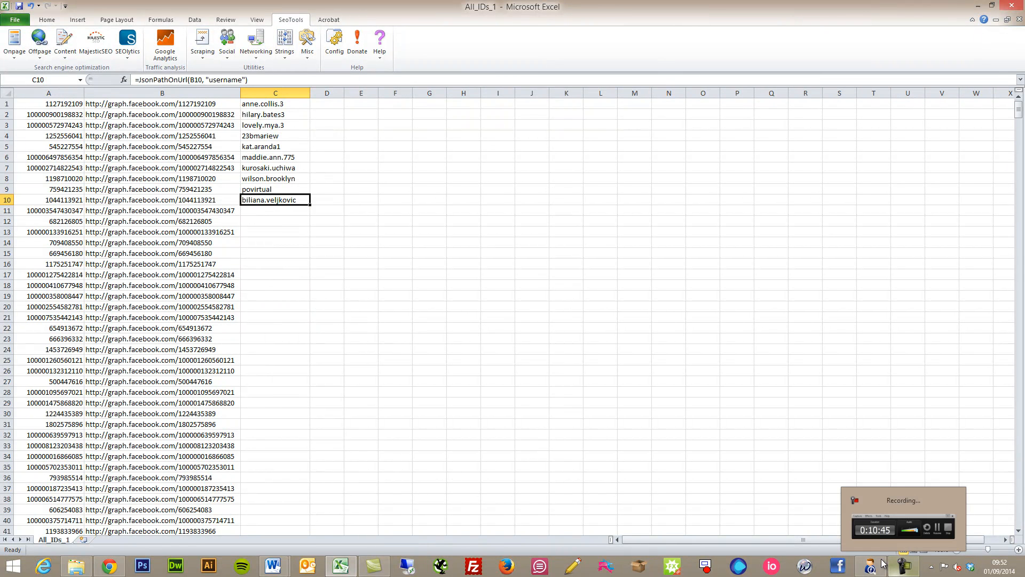
{"action": "left_click", "coordinate": [112, 565]}
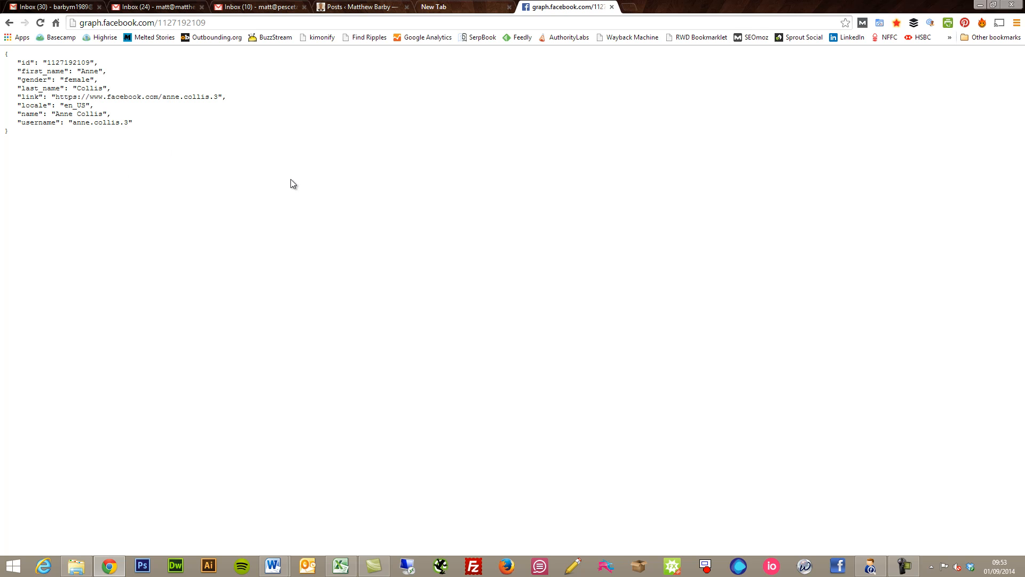
{"action": "left_click", "coordinate": [346, 570]}
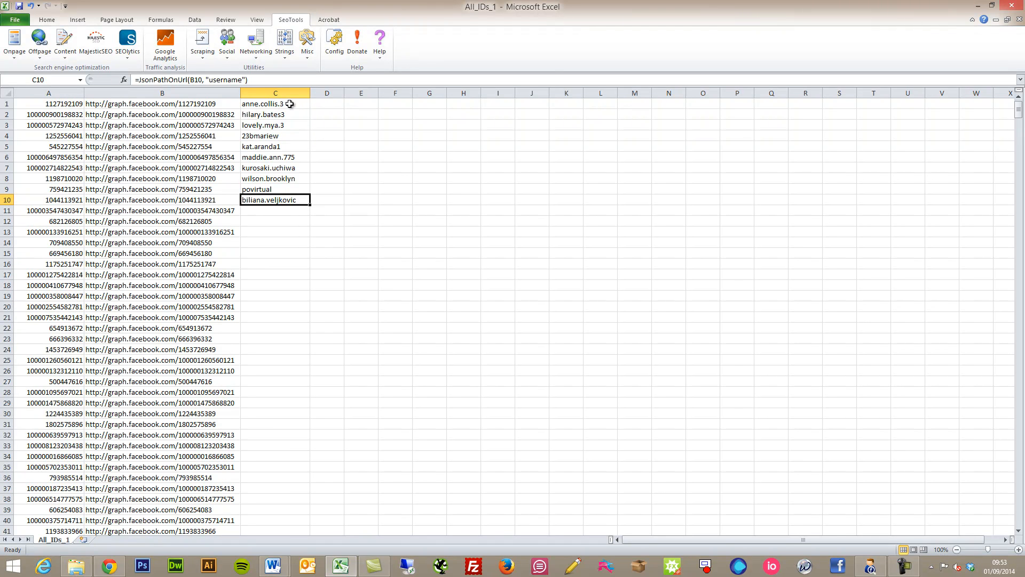
{"action": "left_click", "coordinate": [337, 105]}
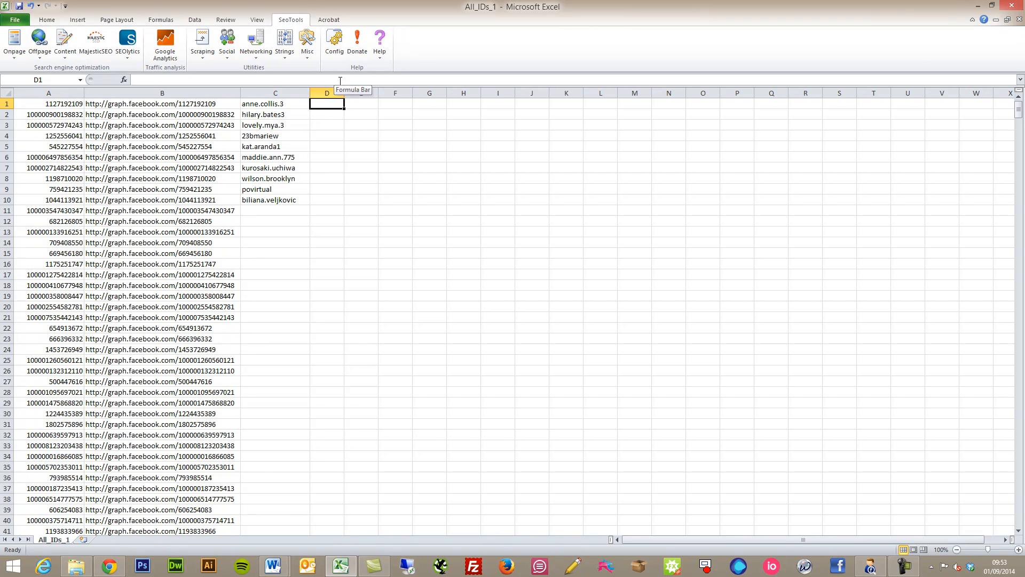
{"action": "left_click", "coordinate": [340, 80]}
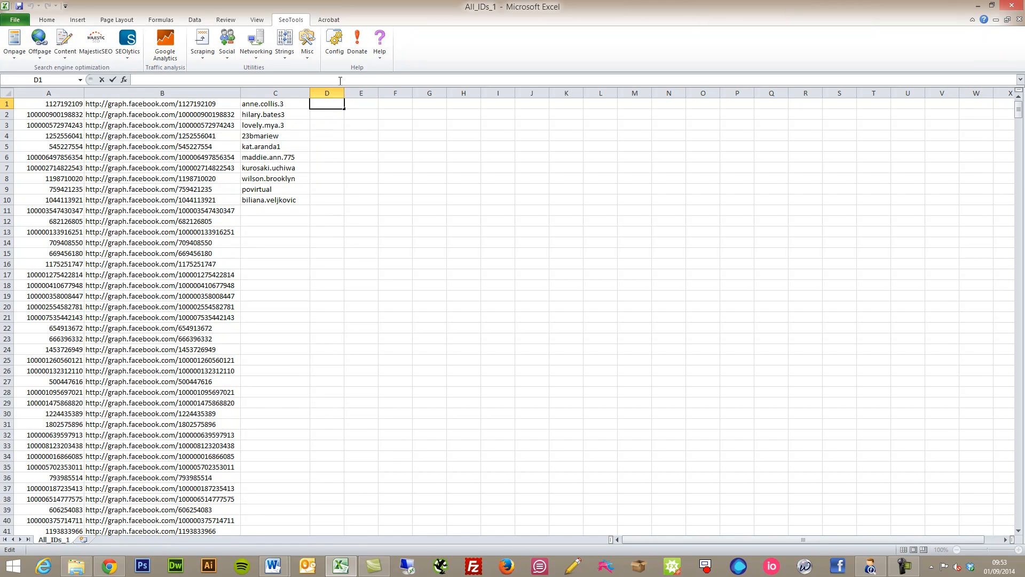
{"action": "type", "text": "="}
{"action": "left_click", "coordinate": [251, 104]}
{"action": "type", "text": "&"}
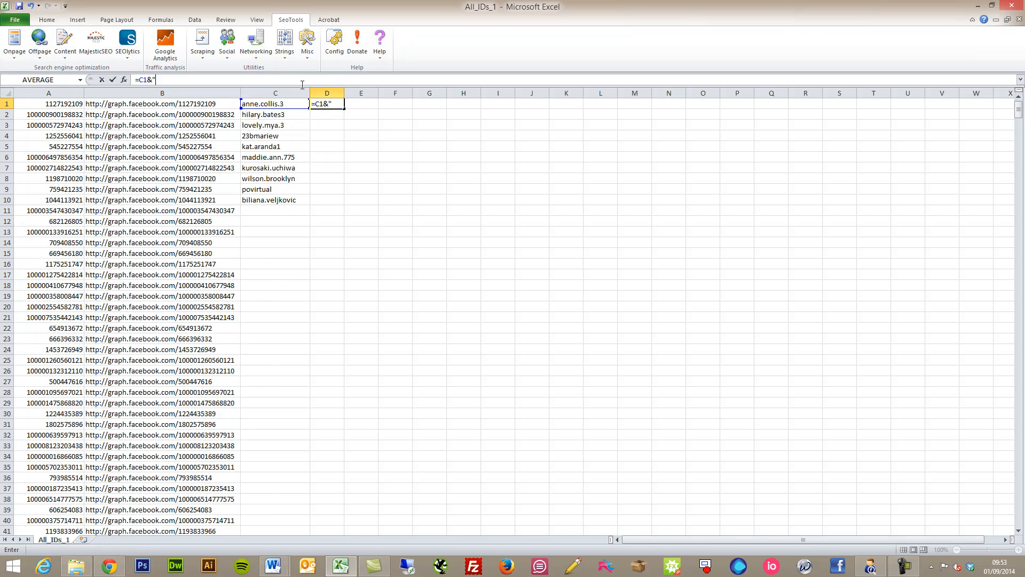
{"action": "type", "text": "\"@facebook.com\""}
{"action": "key", "text": "Return"}
- Fill the e-mail formula to D10, paste it back as values, and auto-fit column D
{"action": "left_click", "coordinate": [326, 104]}
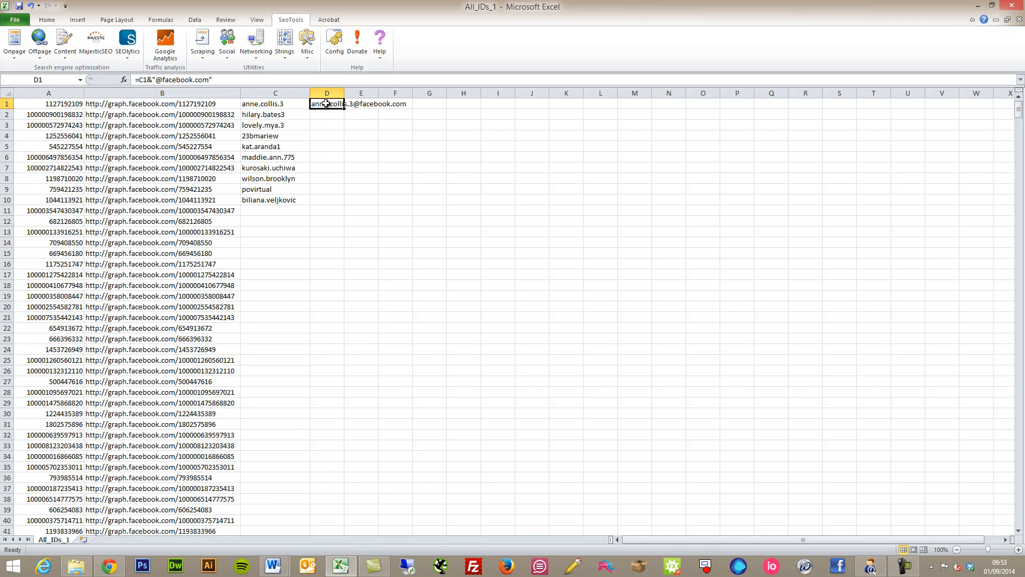
{"action": "left_click_drag", "start_coordinate": [344, 109], "coordinate": [340, 205]}
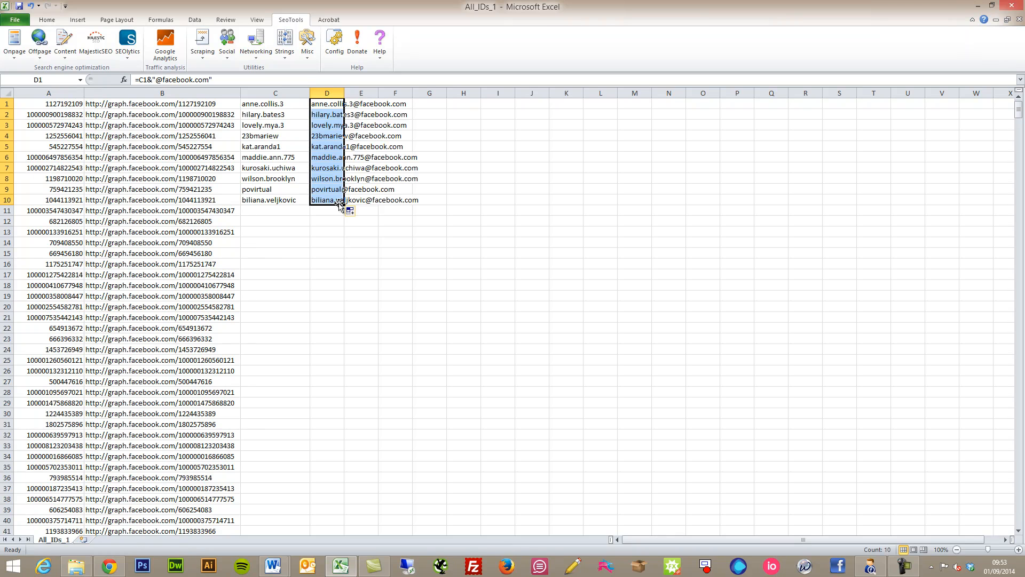
{"action": "key", "text": "ctrl+c"}
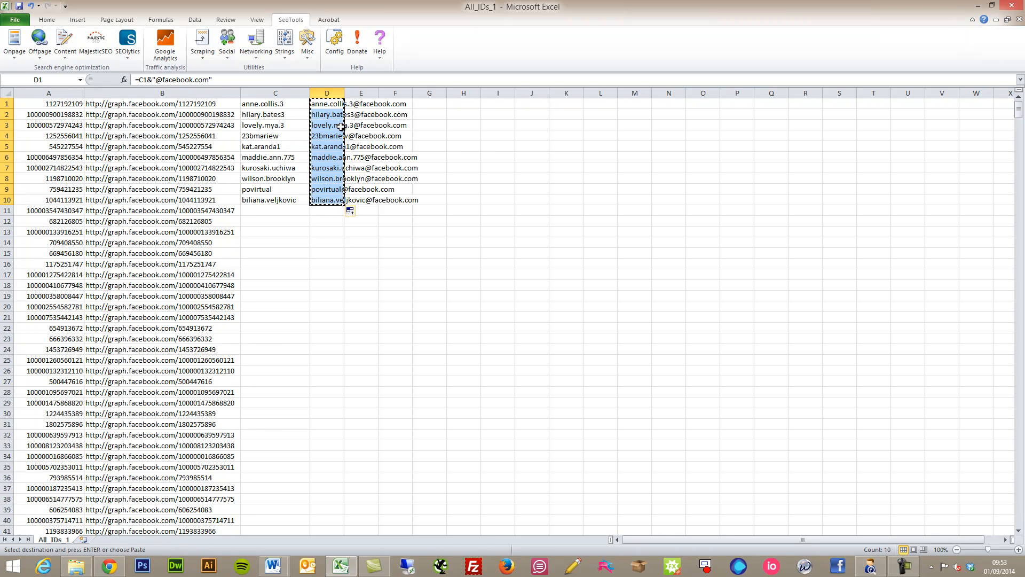
{"action": "left_click", "coordinate": [51, 20]}
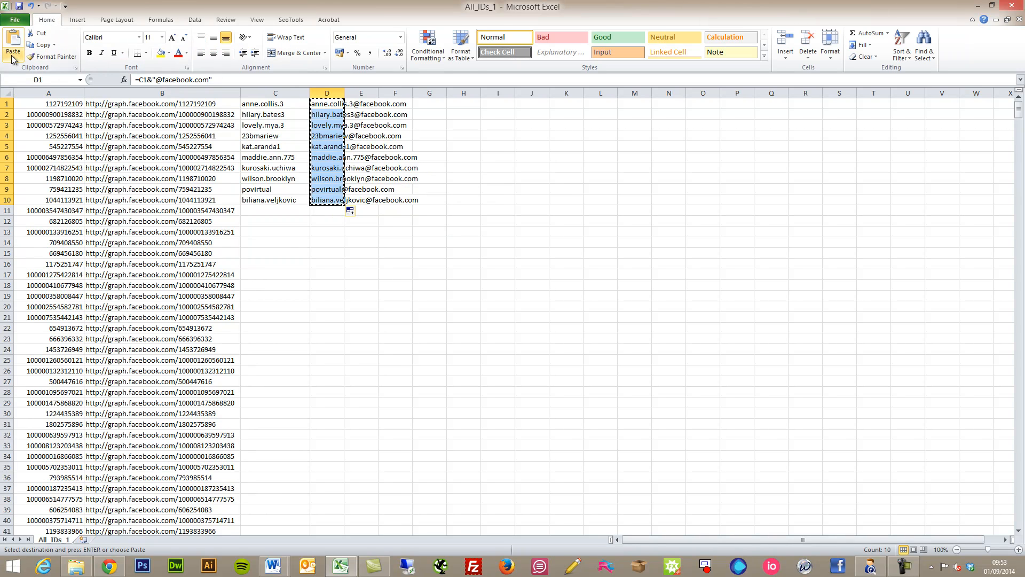
{"action": "left_click", "coordinate": [13, 59]}
{"action": "left_click", "coordinate": [12, 123]}
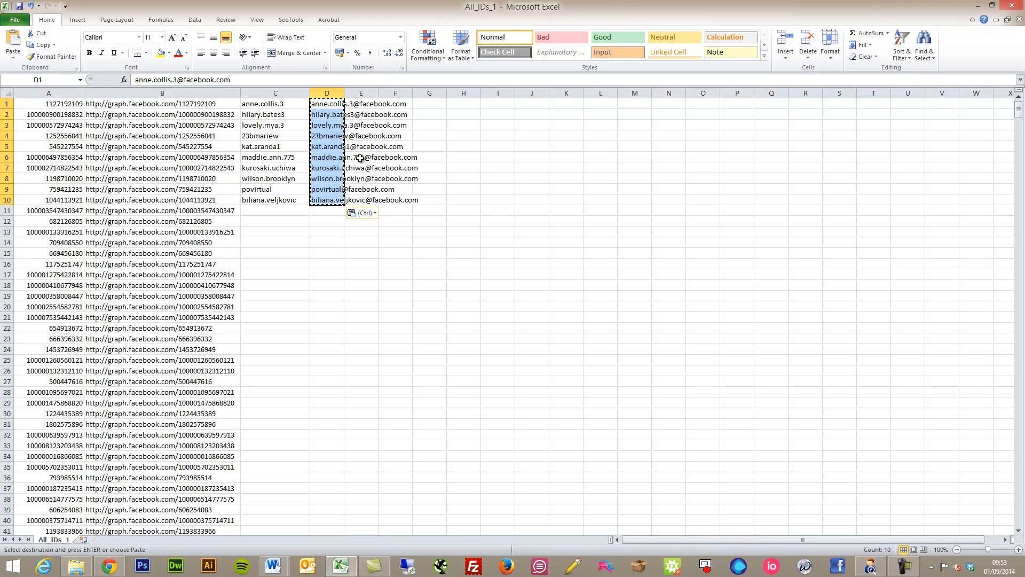
{"action": "double_click", "coordinate": [344, 93]}
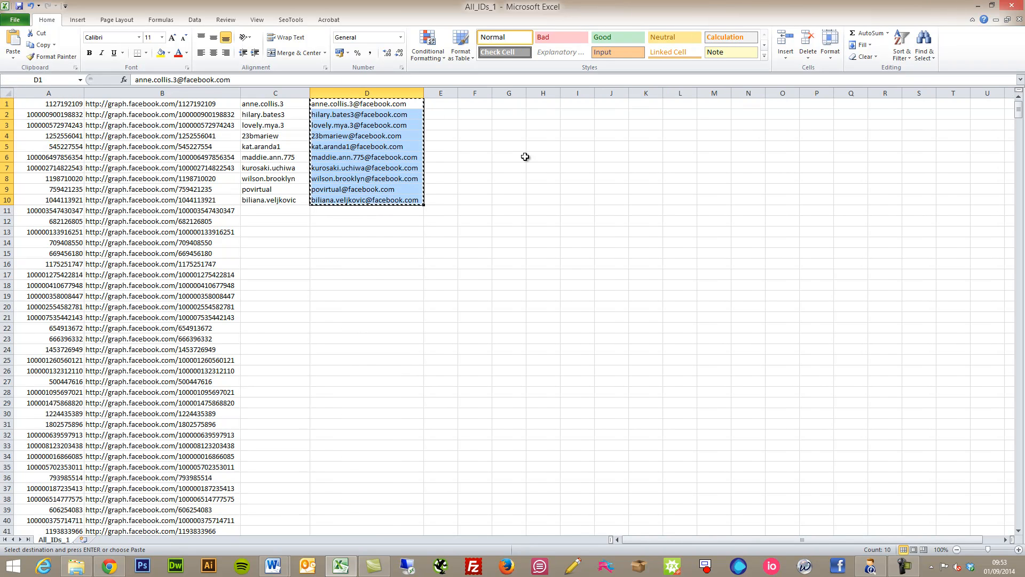
{"action": "left_click", "coordinate": [453, 105]}
{"action": "double_click", "coordinate": [451, 105]}
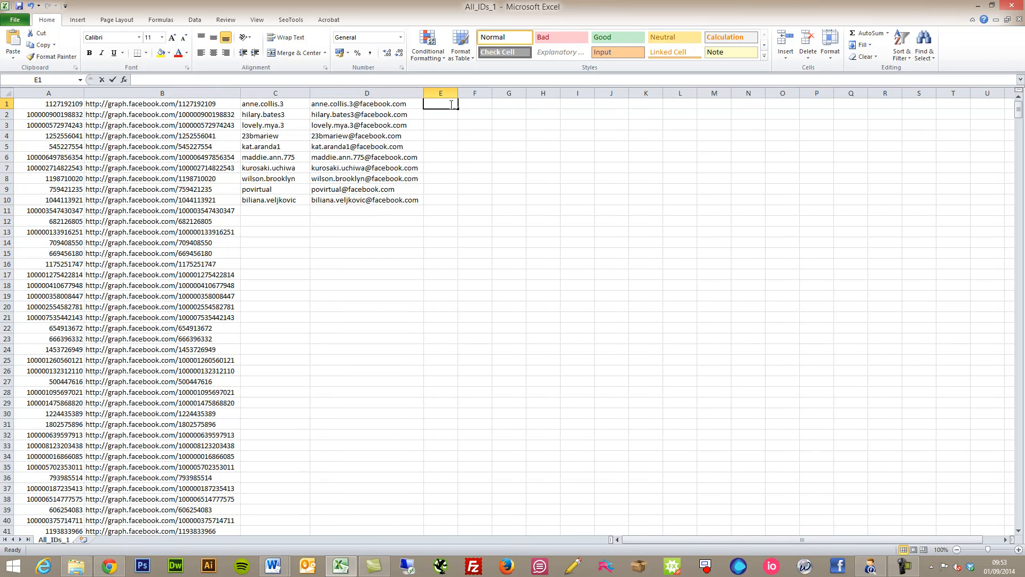
{"action": "left_click", "coordinate": [446, 116]}
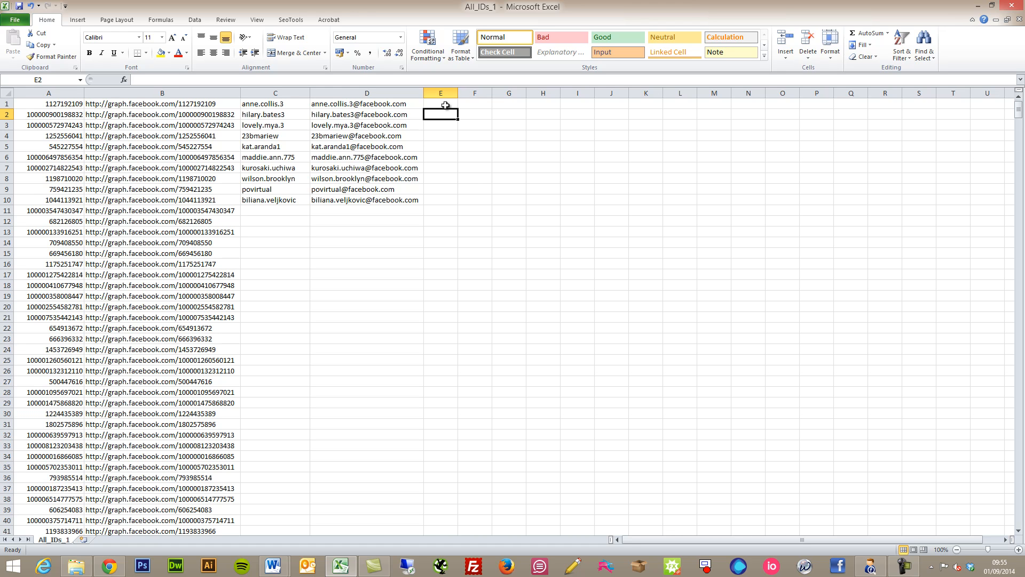
{"action": "left_click", "coordinate": [446, 104]}
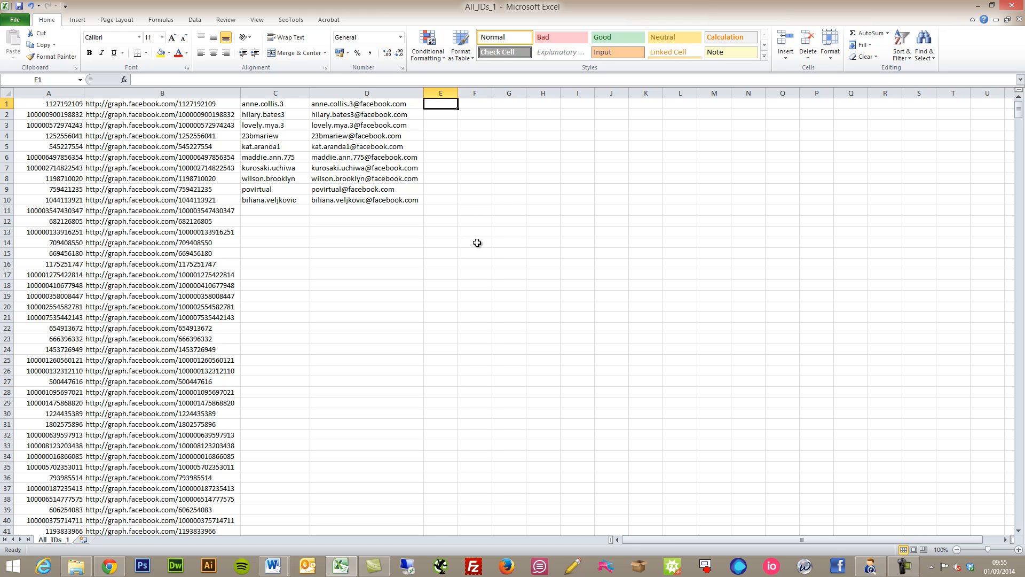
- Enter =JsonPathOnUrl(B1, "first_name") in E1 using the autocomplete suggestion
{"action": "type", "text": "="}
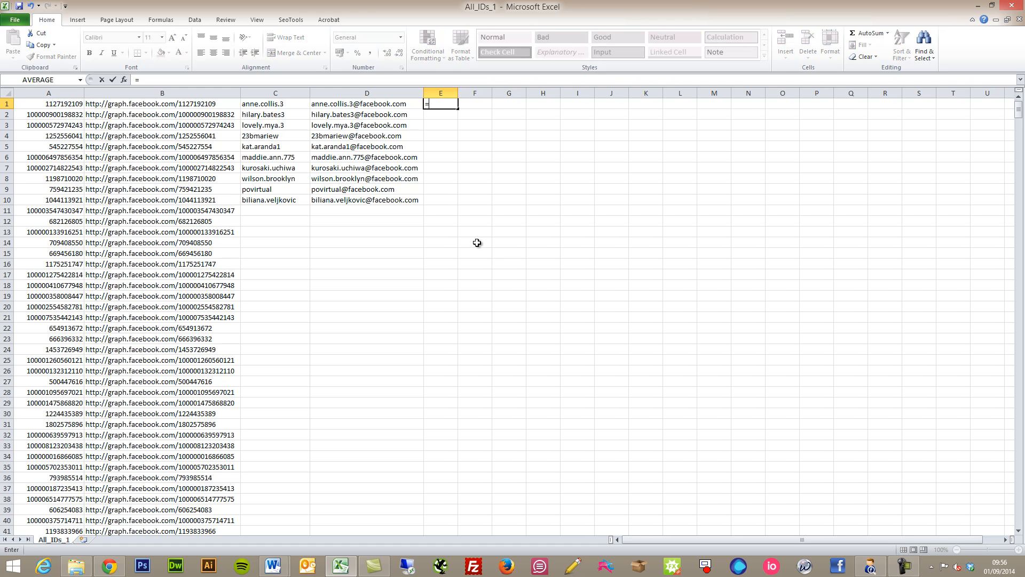
{"action": "type", "text": "JS"}
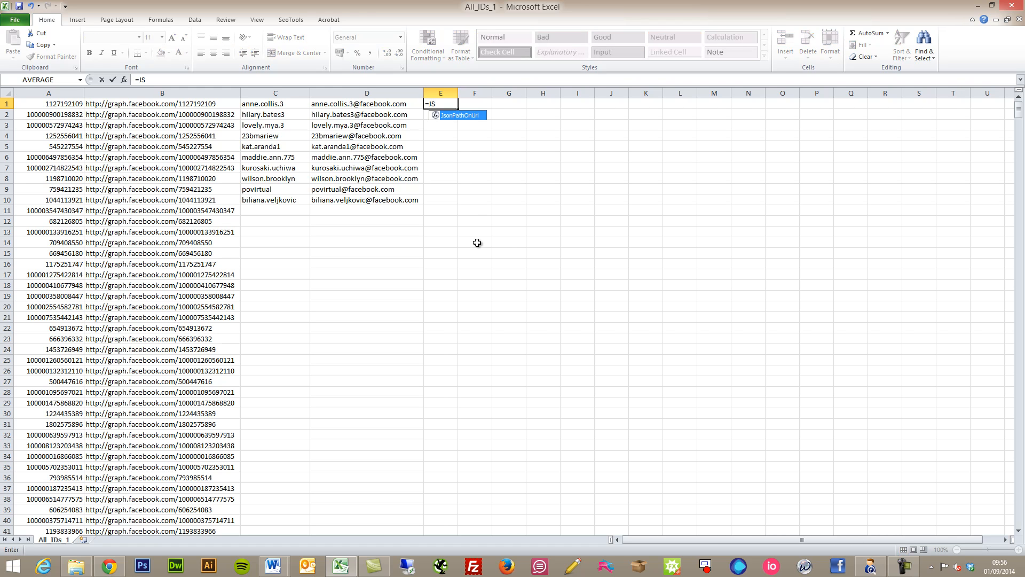
{"action": "double_click", "coordinate": [473, 116]}
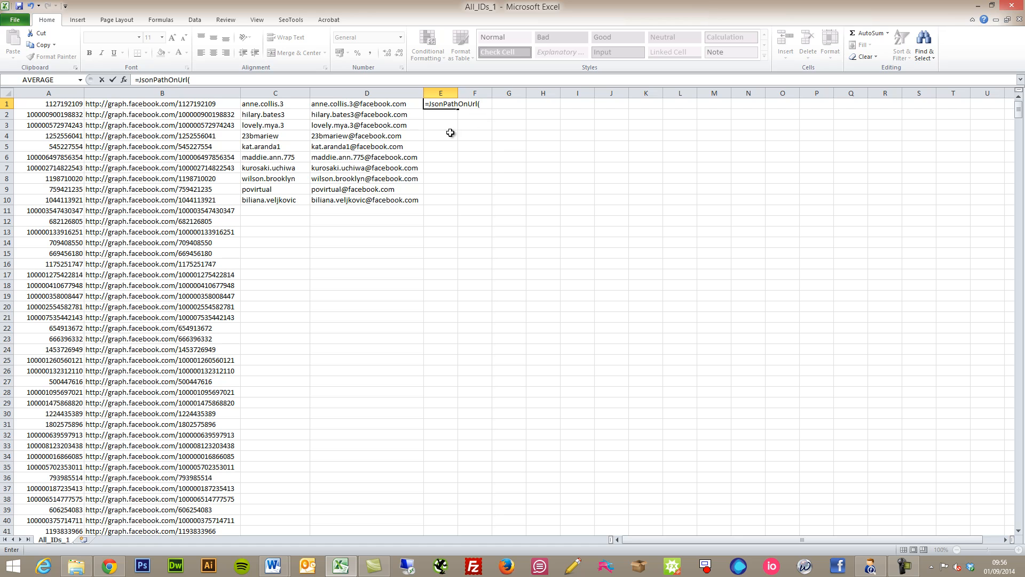
{"action": "left_click", "coordinate": [210, 103]}
{"action": "type", "text": ", \"first"}
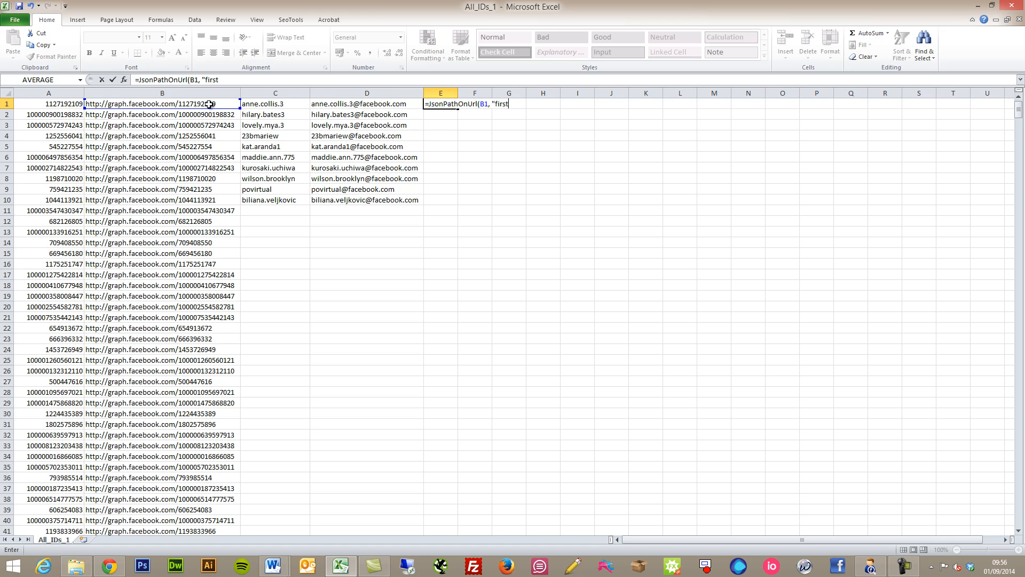
{"action": "type", "text": "_name"}
{"action": "type", "text": "\")"}
{"action": "key", "text": "Return"}
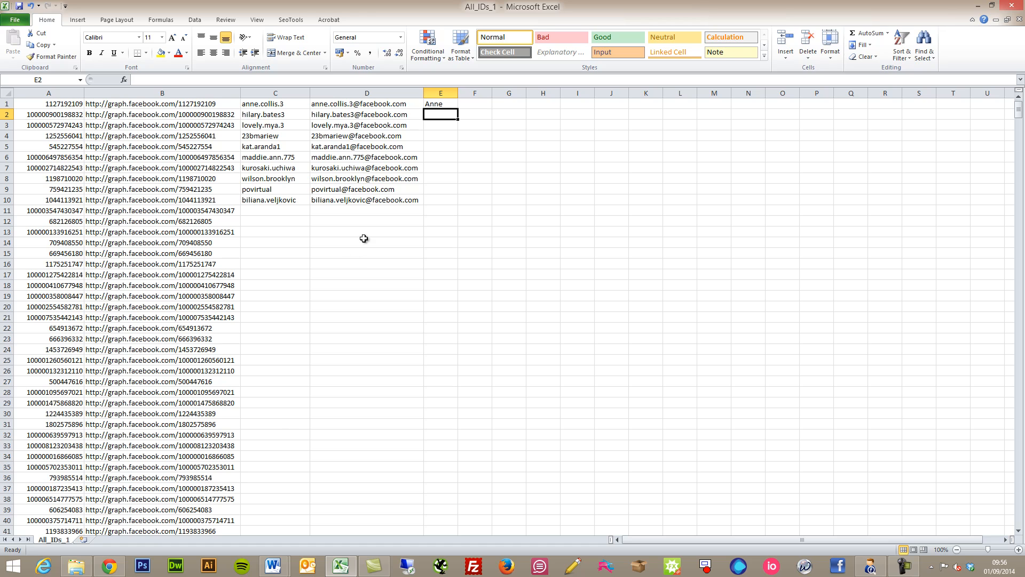
- Highlight the first_name key in the first profile's Graph JSON in Chrome
{"action": "left_click", "coordinate": [117, 571]}
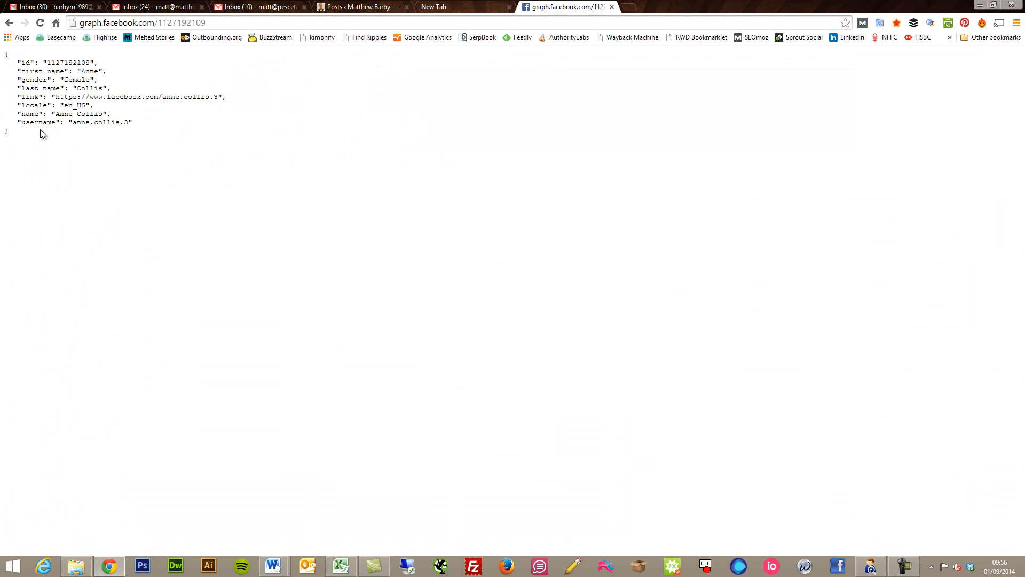
{"action": "left_click_drag", "start_coordinate": [21, 71], "coordinate": [64, 71]}
{"action": "left_click", "coordinate": [65, 71]}
- Change E1's lookup field from "first_name" to "gender" to test the formula
{"action": "left_click", "coordinate": [117, 562]}
{"action": "double_click", "coordinate": [447, 113]}
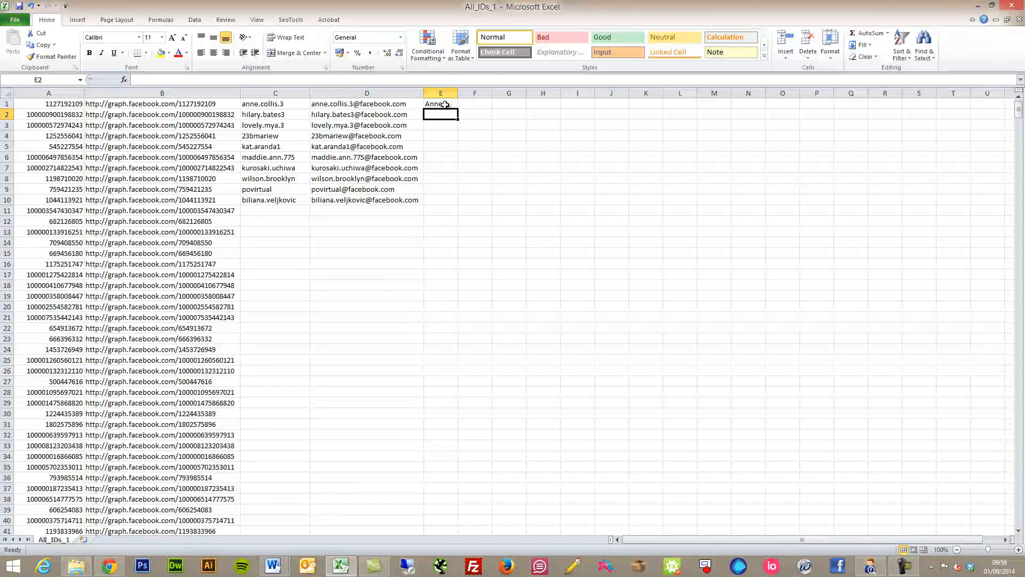
{"action": "key", "text": "Up"}
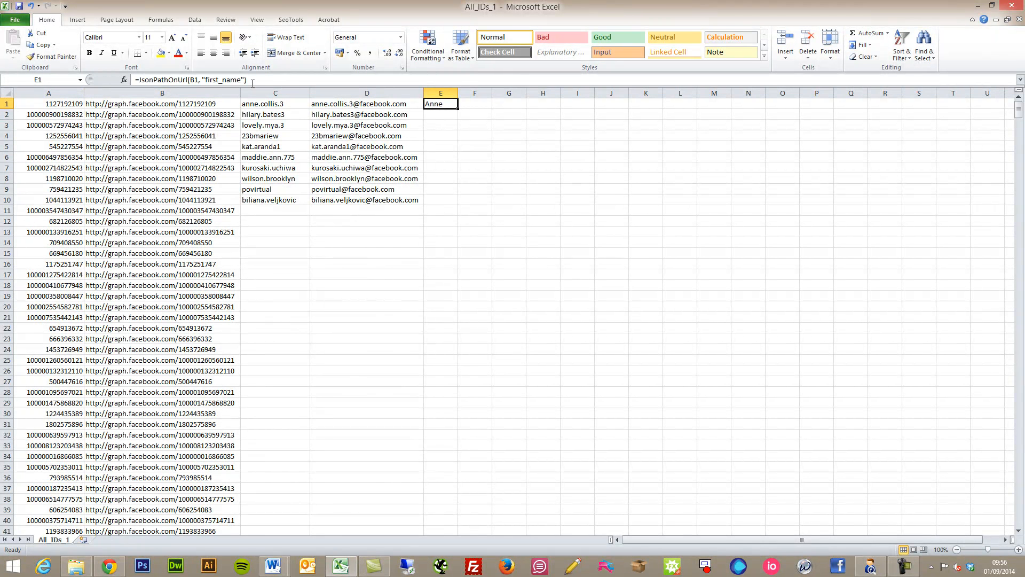
{"action": "left_click_drag", "start_coordinate": [206, 81], "coordinate": [241, 81]}
{"action": "type", "text": "gender"}
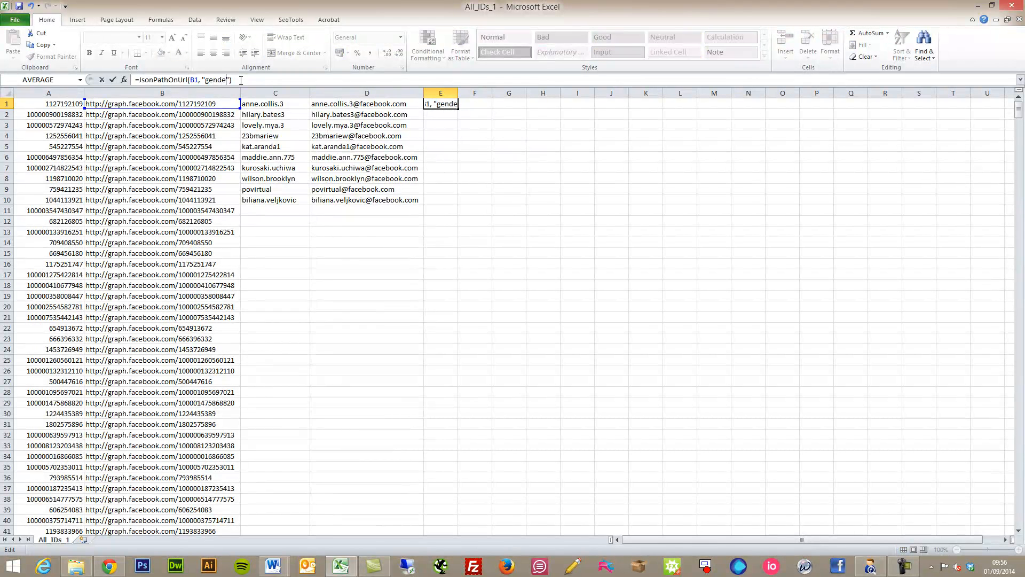
{"action": "key", "text": "Return"}
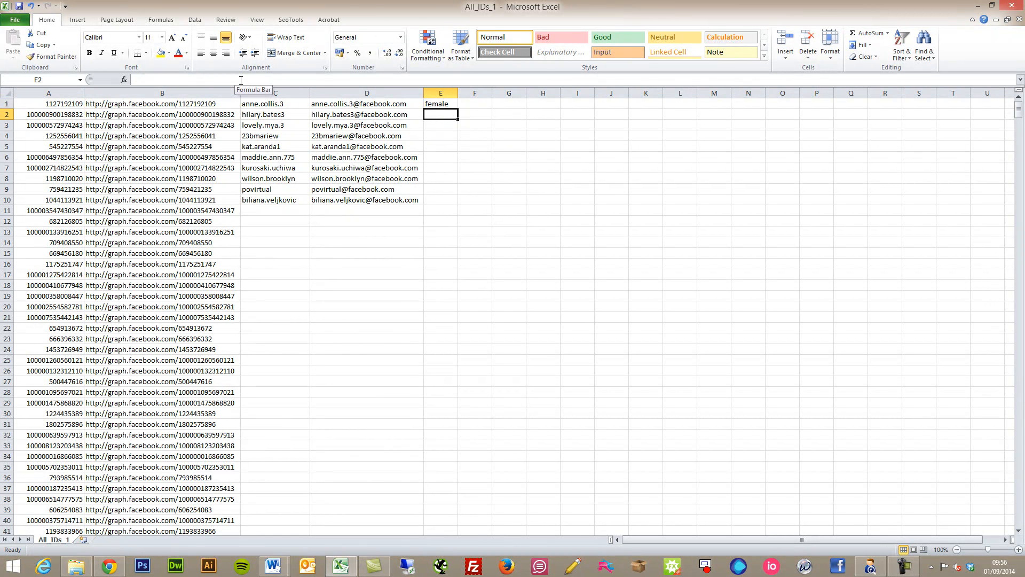
- Restore E1's lookup field from "gender" back to "first_name"
{"action": "left_click", "coordinate": [435, 102]}
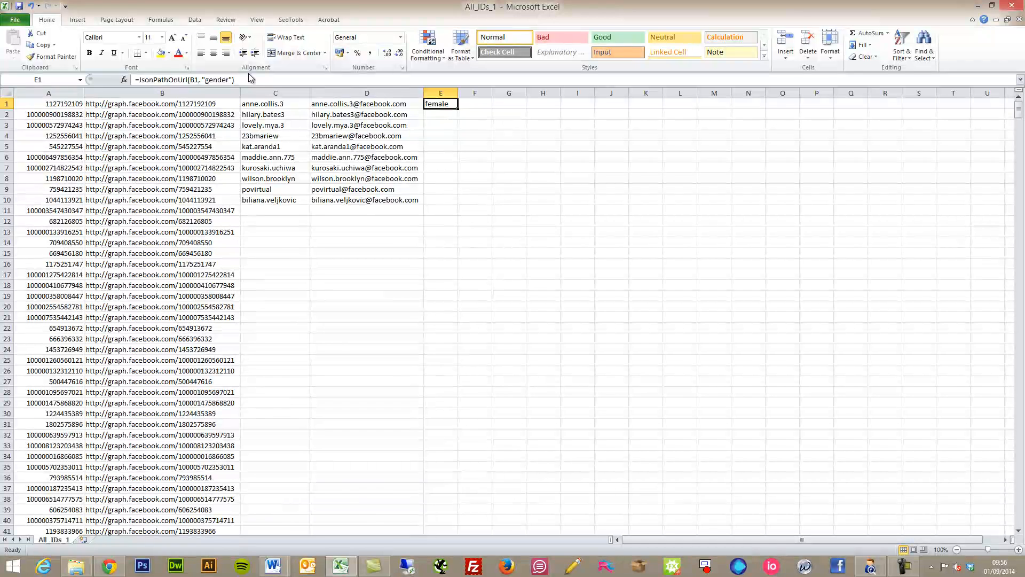
{"action": "left_click_drag", "start_coordinate": [205, 79], "coordinate": [228, 80]}
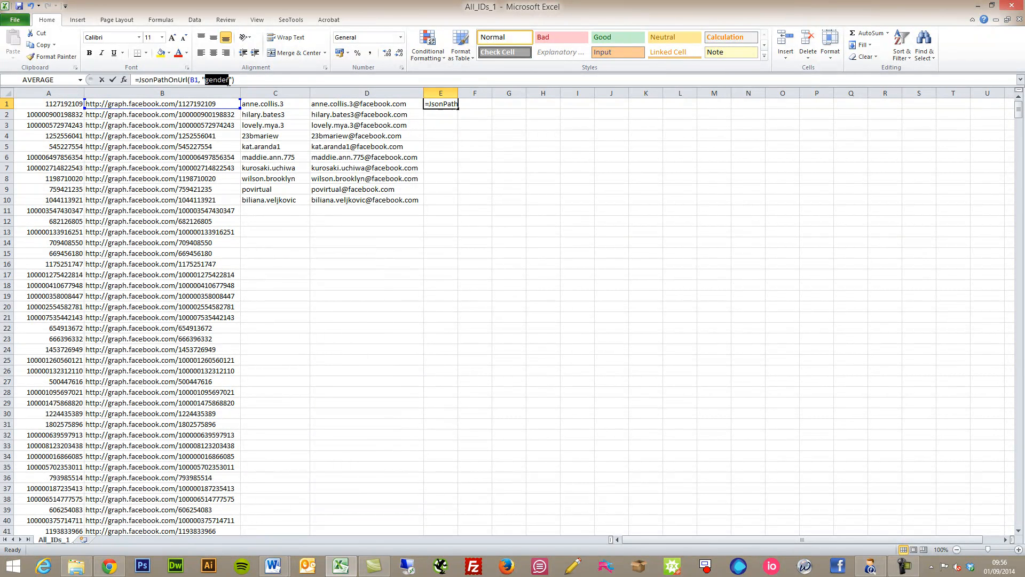
{"action": "type", "text": "first_n"}
{"action": "type", "text": "ame"}
{"action": "key", "text": "Return"}
{"action": "left_click", "coordinate": [453, 105]}
- Fill E1's first-name formula down to E10 and copy that formula into F1
{"action": "left_click_drag", "start_coordinate": [453, 105], "coordinate": [454, 203]}
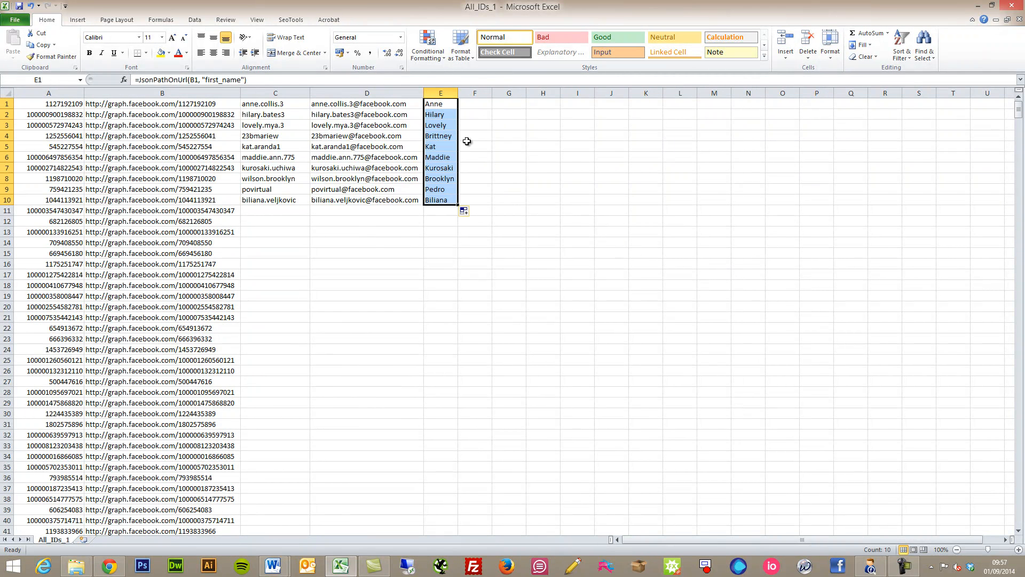
{"action": "left_click", "coordinate": [476, 104]}
{"action": "left_click", "coordinate": [437, 106]}
{"action": "left_click_drag", "start_coordinate": [247, 80], "coordinate": [141, 78]}
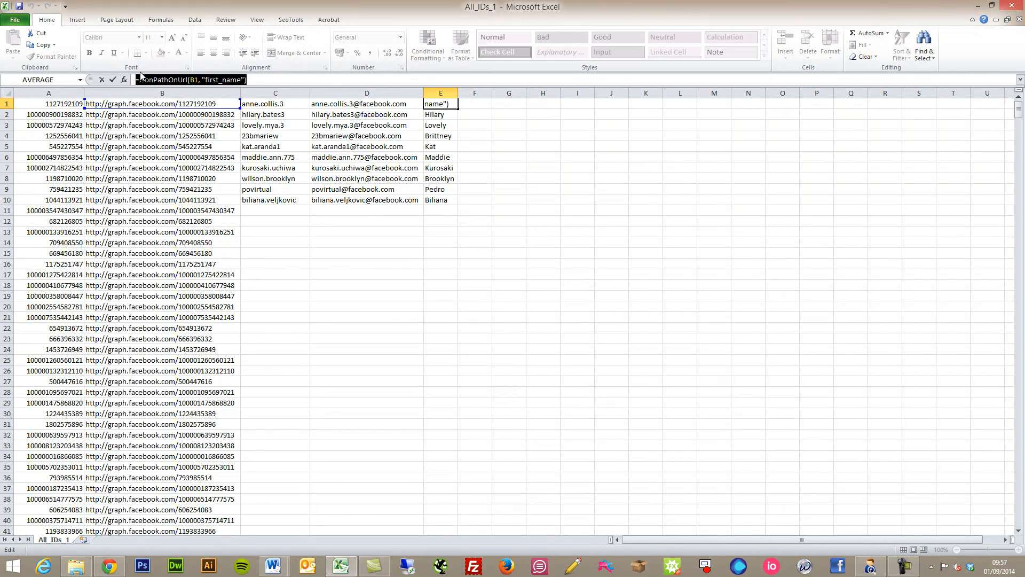
{"action": "key", "text": "Escape"}
{"action": "left_click", "coordinate": [485, 106]}
{"action": "key", "text": "ctrl+v"}
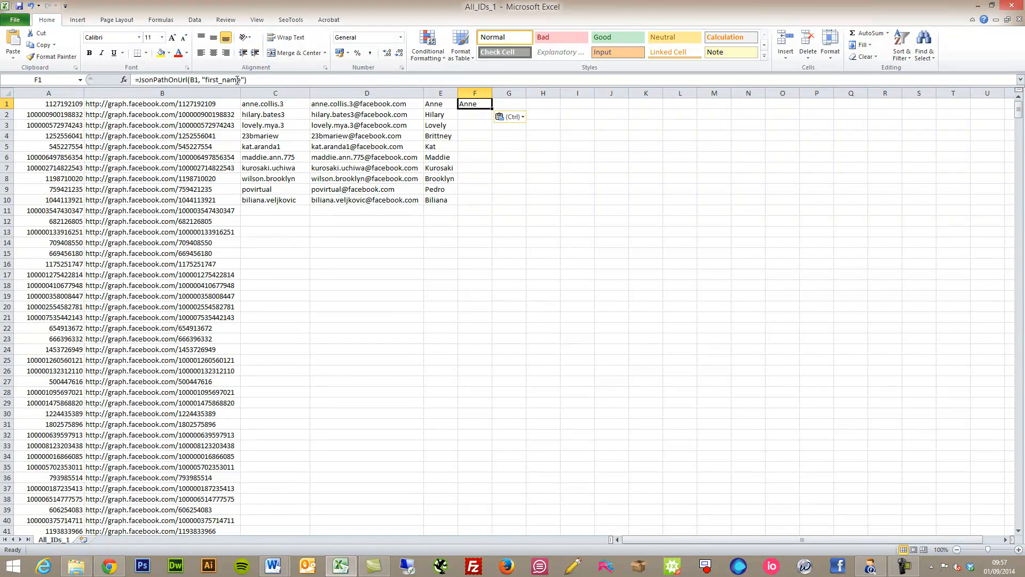
- Change F1's formula from first to last name and fill it down to F10
{"action": "left_click_drag", "start_coordinate": [205, 80], "coordinate": [219, 80]}
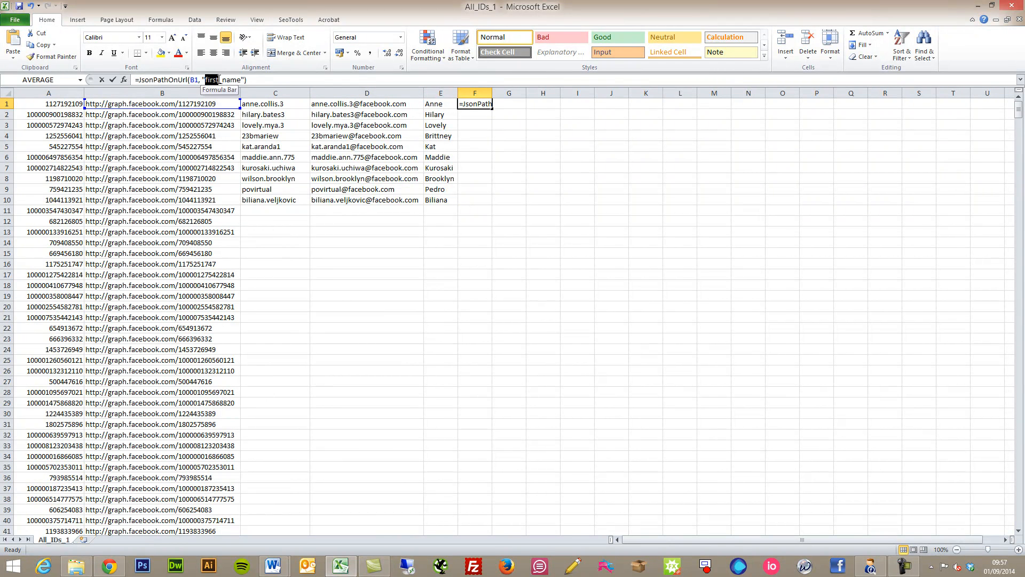
{"action": "type", "text": "last"}
{"action": "key", "text": "Return"}
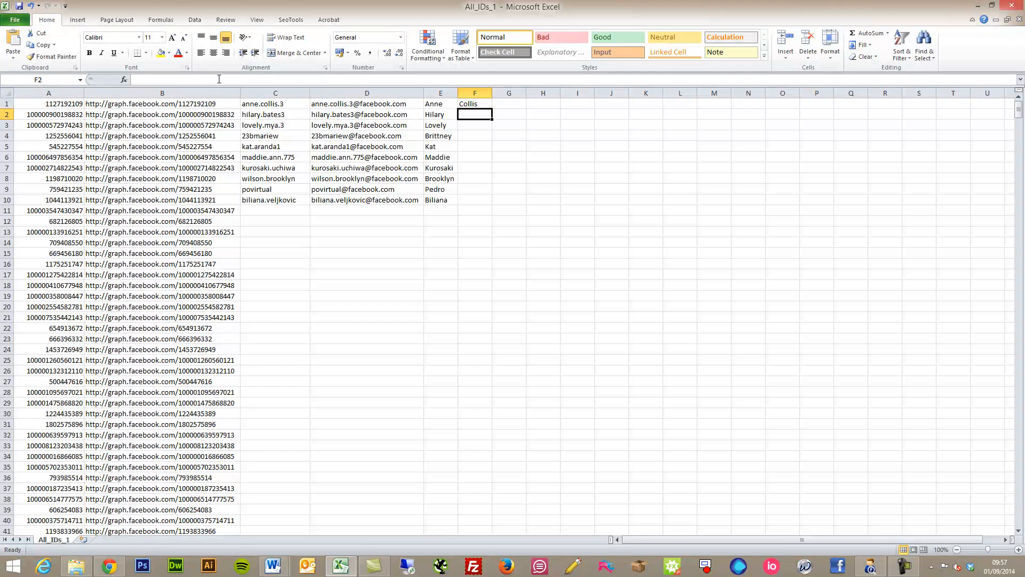
{"action": "left_click", "coordinate": [480, 102]}
{"action": "left_click", "coordinate": [491, 119]}
{"action": "double_click", "coordinate": [485, 112]}
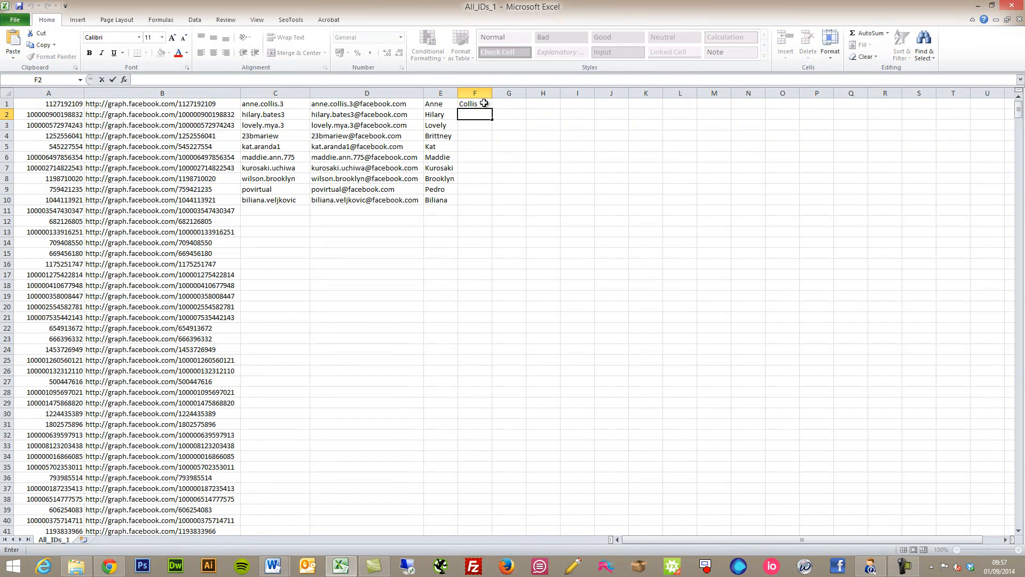
{"action": "left_click", "coordinate": [484, 103]}
{"action": "left_click_drag", "start_coordinate": [492, 109], "coordinate": [483, 204]}
{"action": "left_click", "coordinate": [507, 181]}
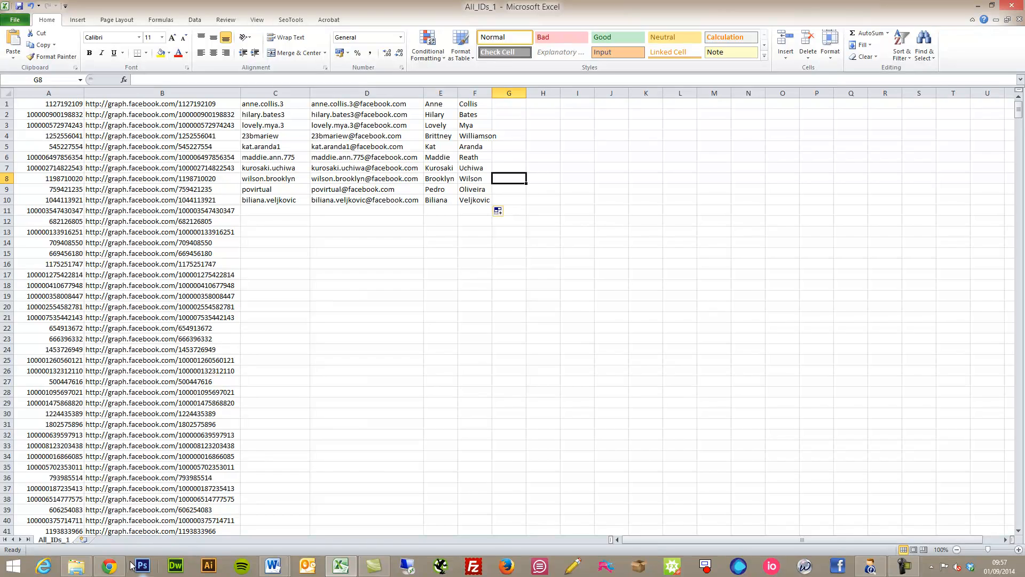
{"action": "left_click", "coordinate": [110, 566]}
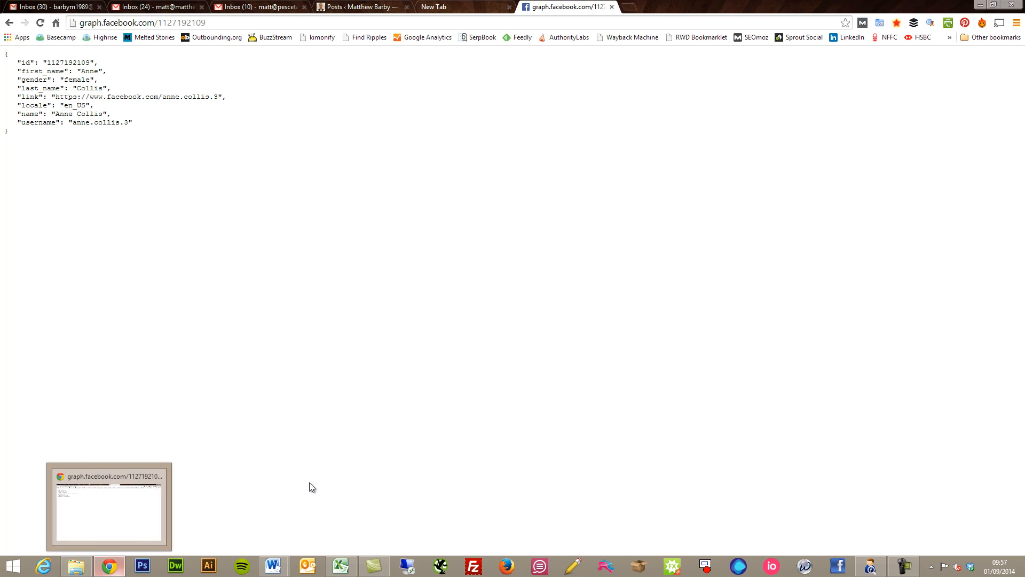
{"action": "mouse_move", "coordinate": [346, 571]}
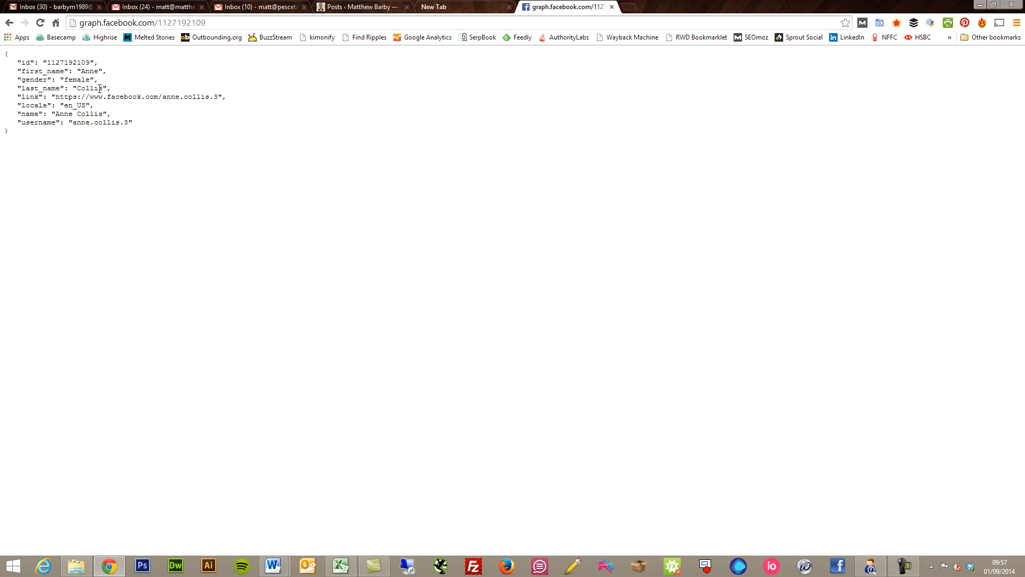
{"action": "left_click_drag", "start_coordinate": [44, 78], "coordinate": [115, 123]}
{"action": "left_click", "coordinate": [140, 159]}
{"action": "left_click", "coordinate": [347, 564]}
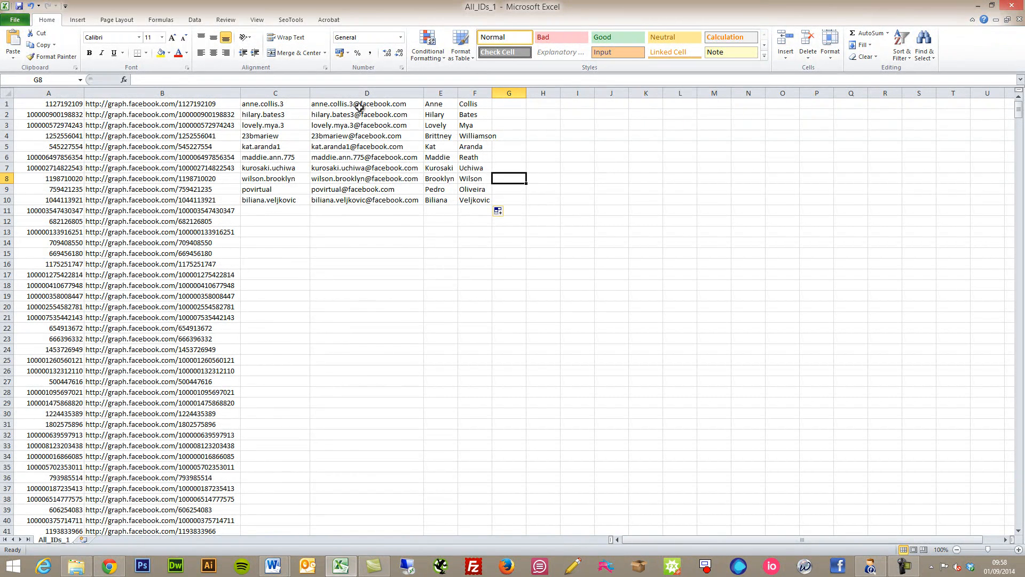
{"action": "left_click", "coordinate": [417, 104]}
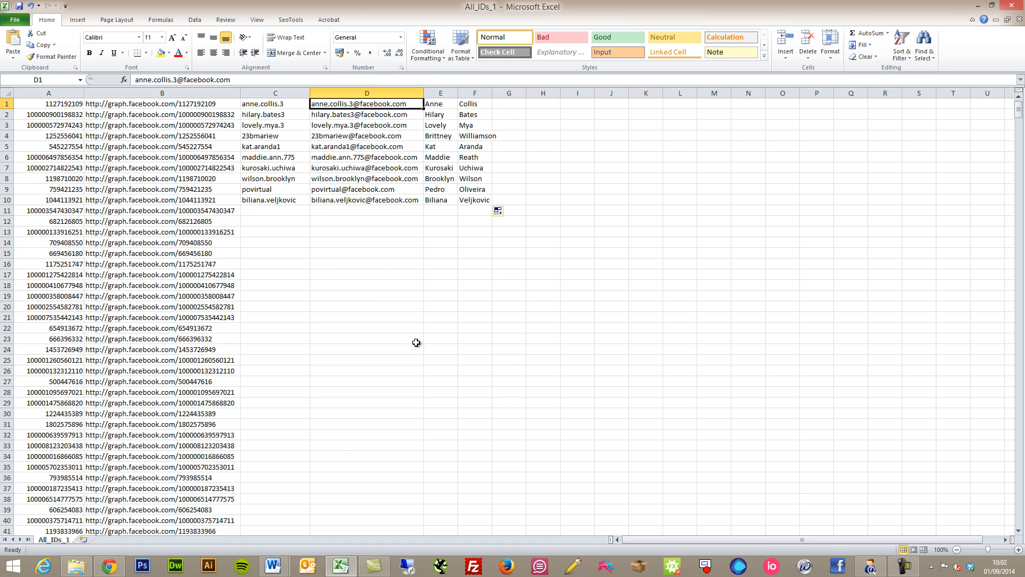
{"action": "mouse_move", "coordinate": [871, 566]}
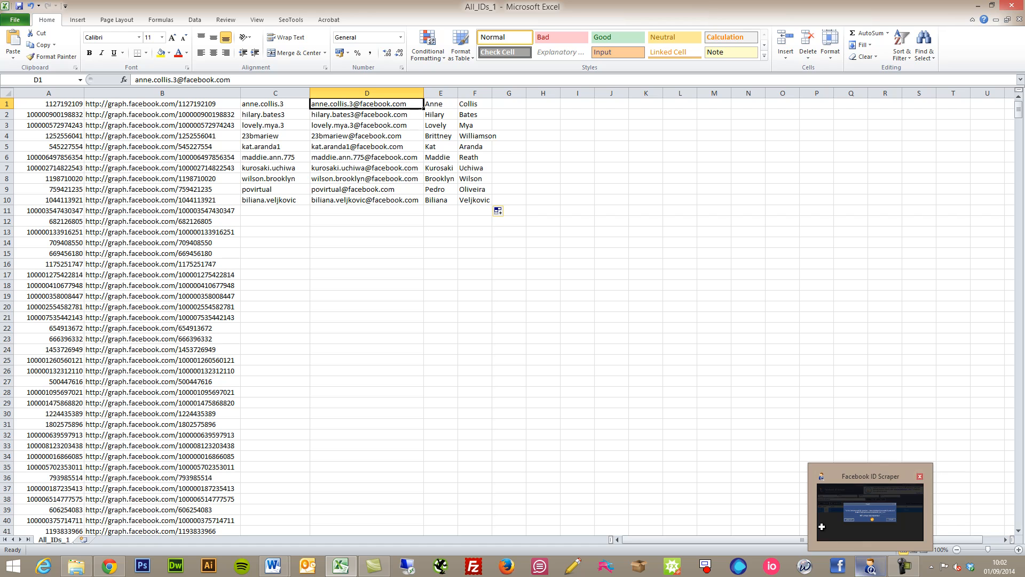